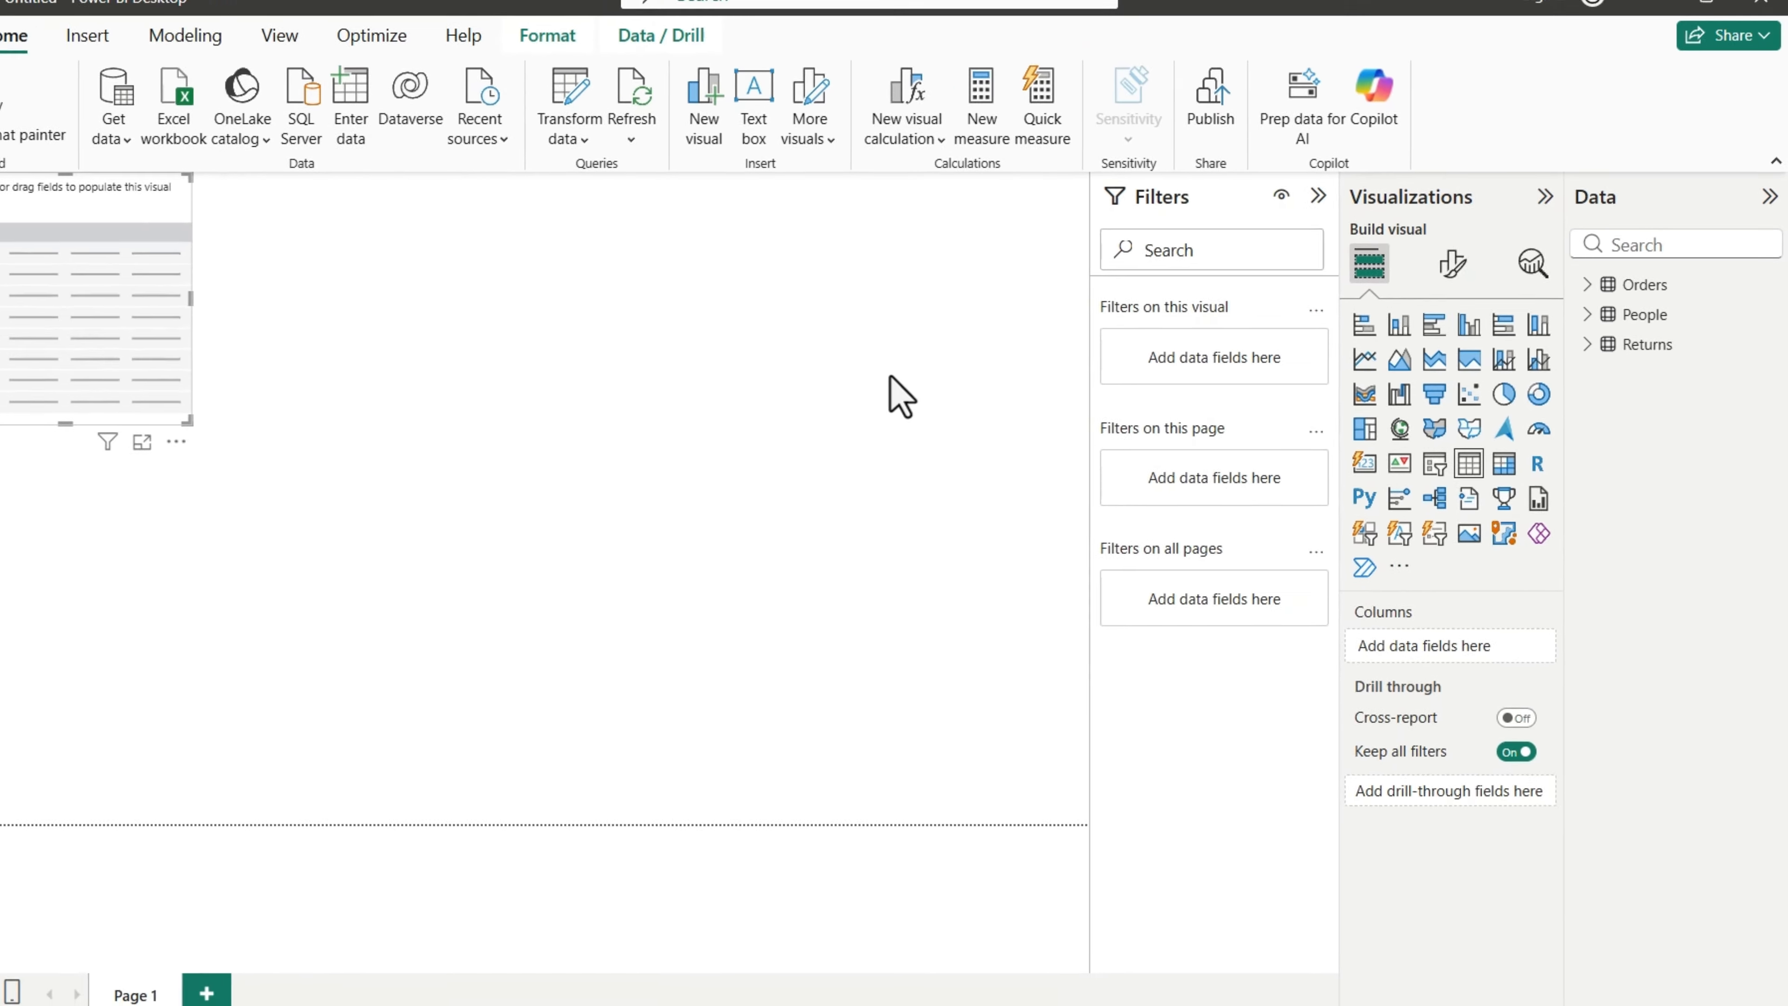
# Step: Enlarge the empty table visual to most of the page height and place it in the right half of the report page
pyautogui.moveTo(190, 226); pyautogui.dragTo(214, 268)
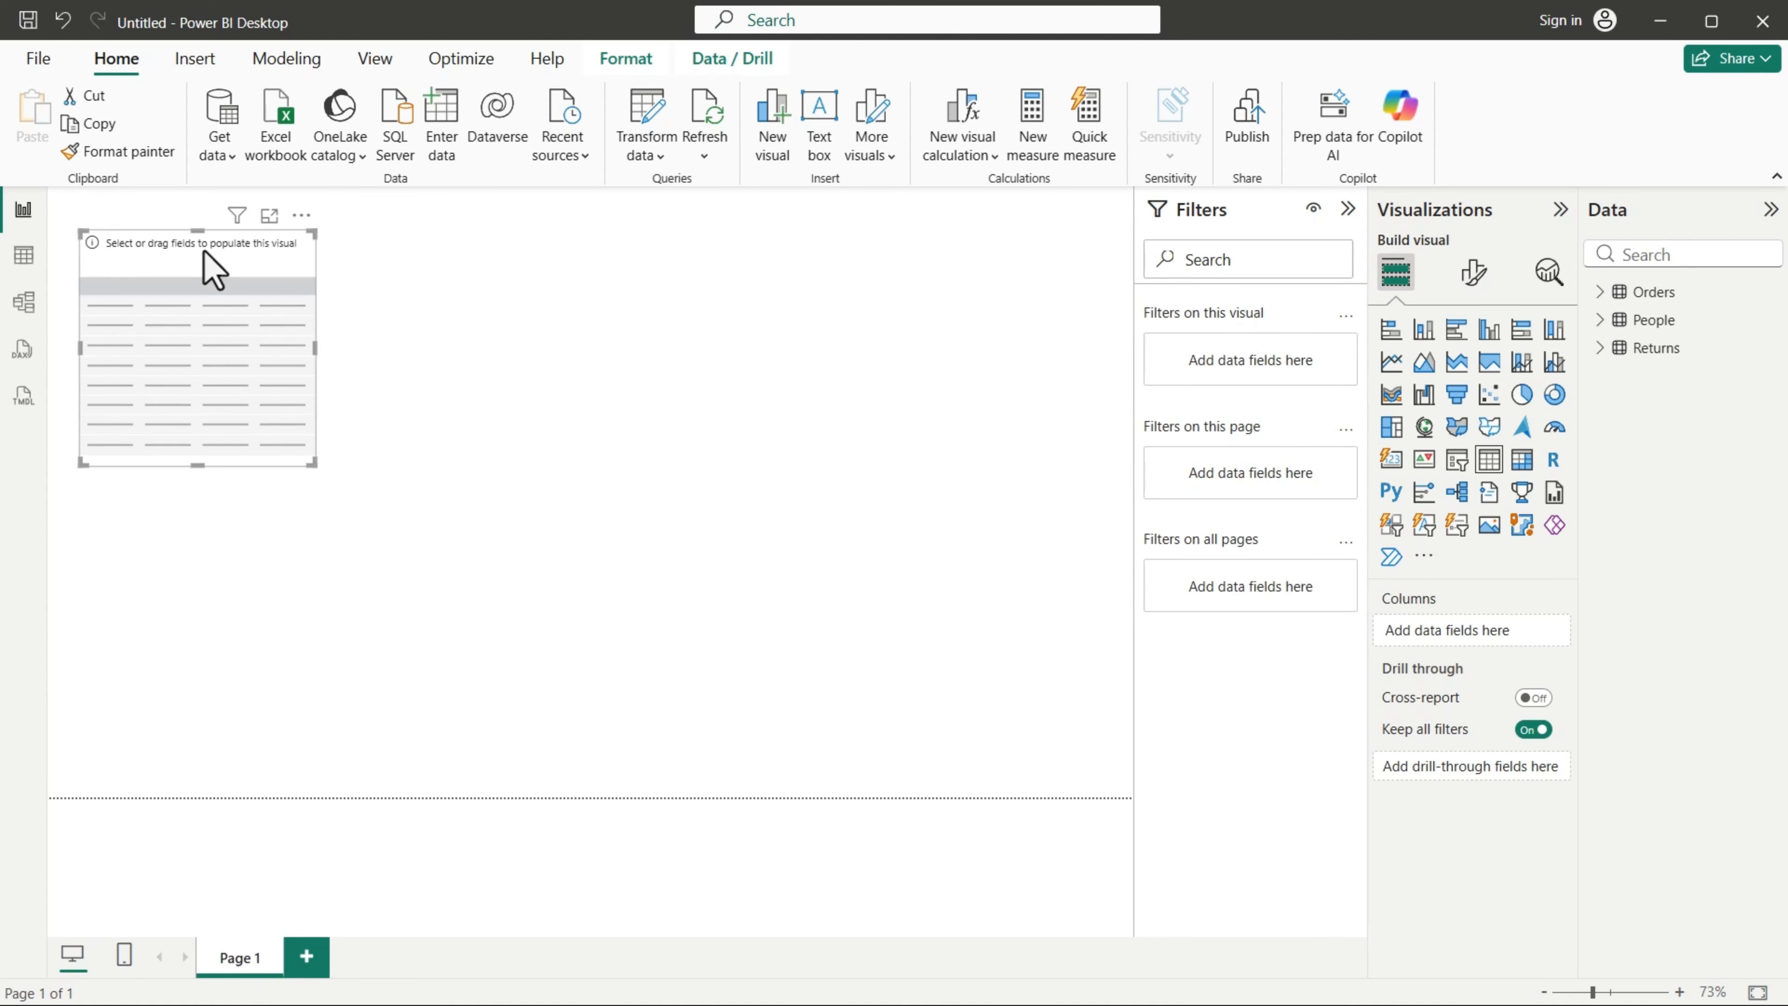
pyautogui.moveTo(310, 462); pyautogui.dragTo(659, 740)
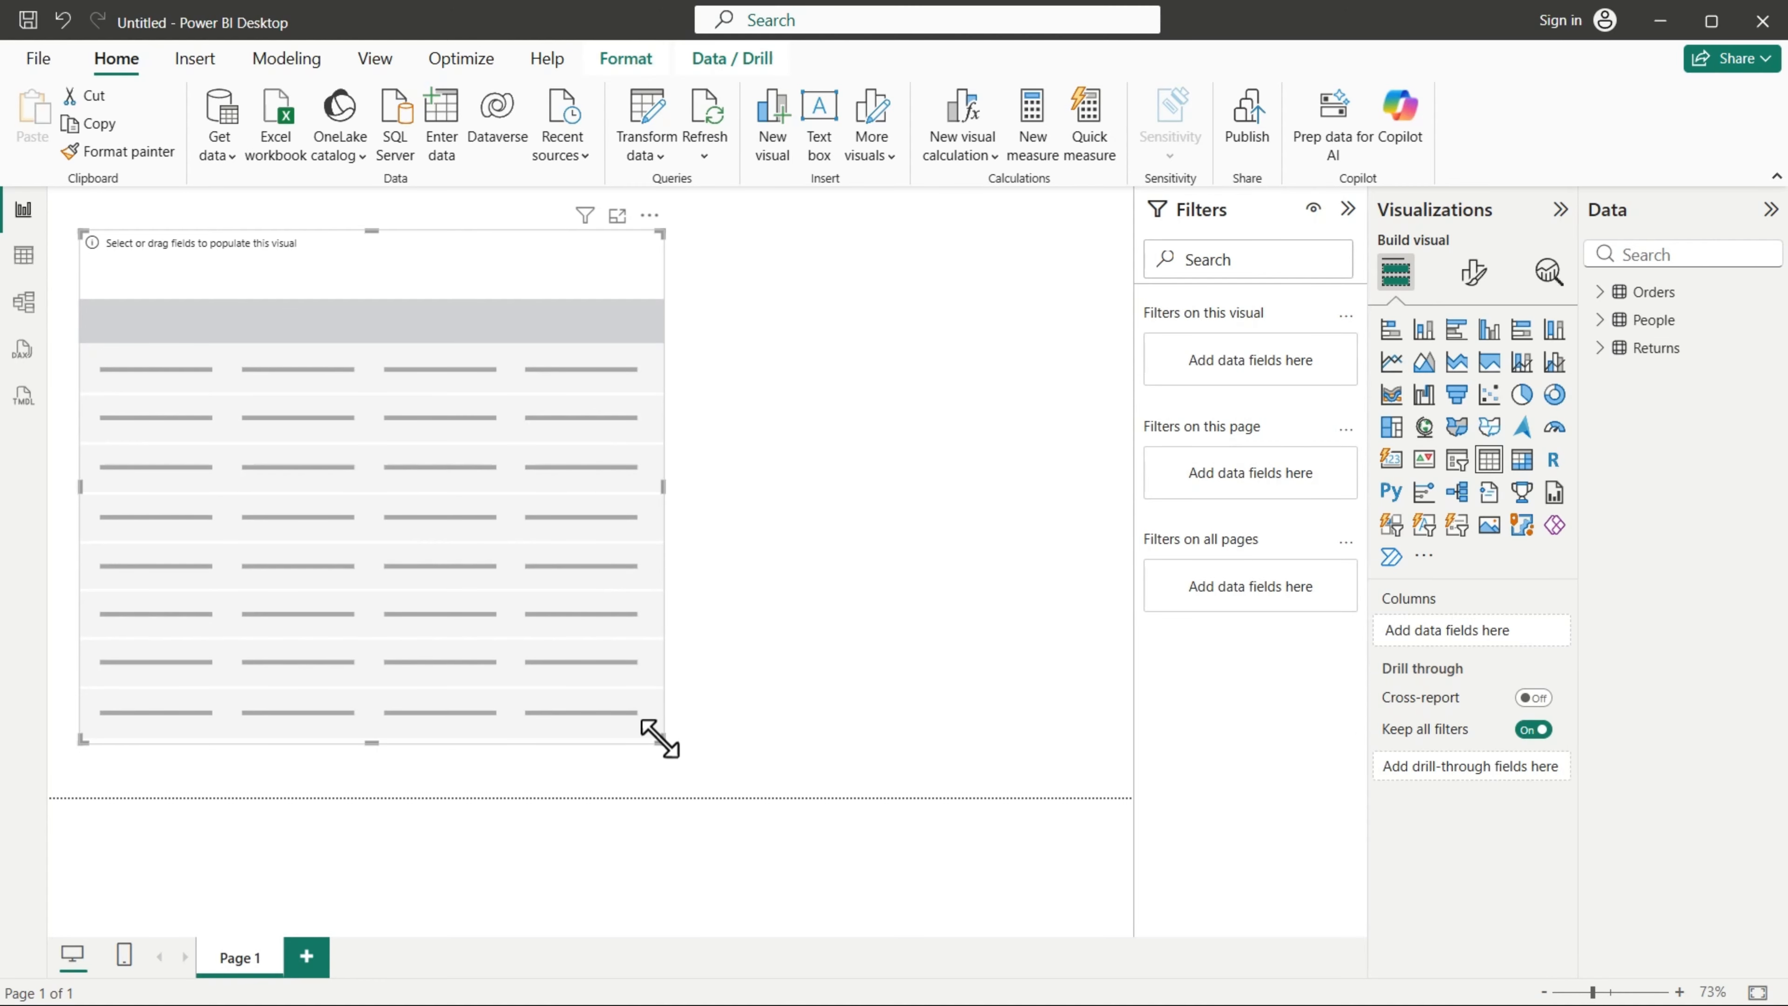
pyautogui.moveTo(386, 240); pyautogui.dragTo(799, 244)
pyautogui.click(410, 253)
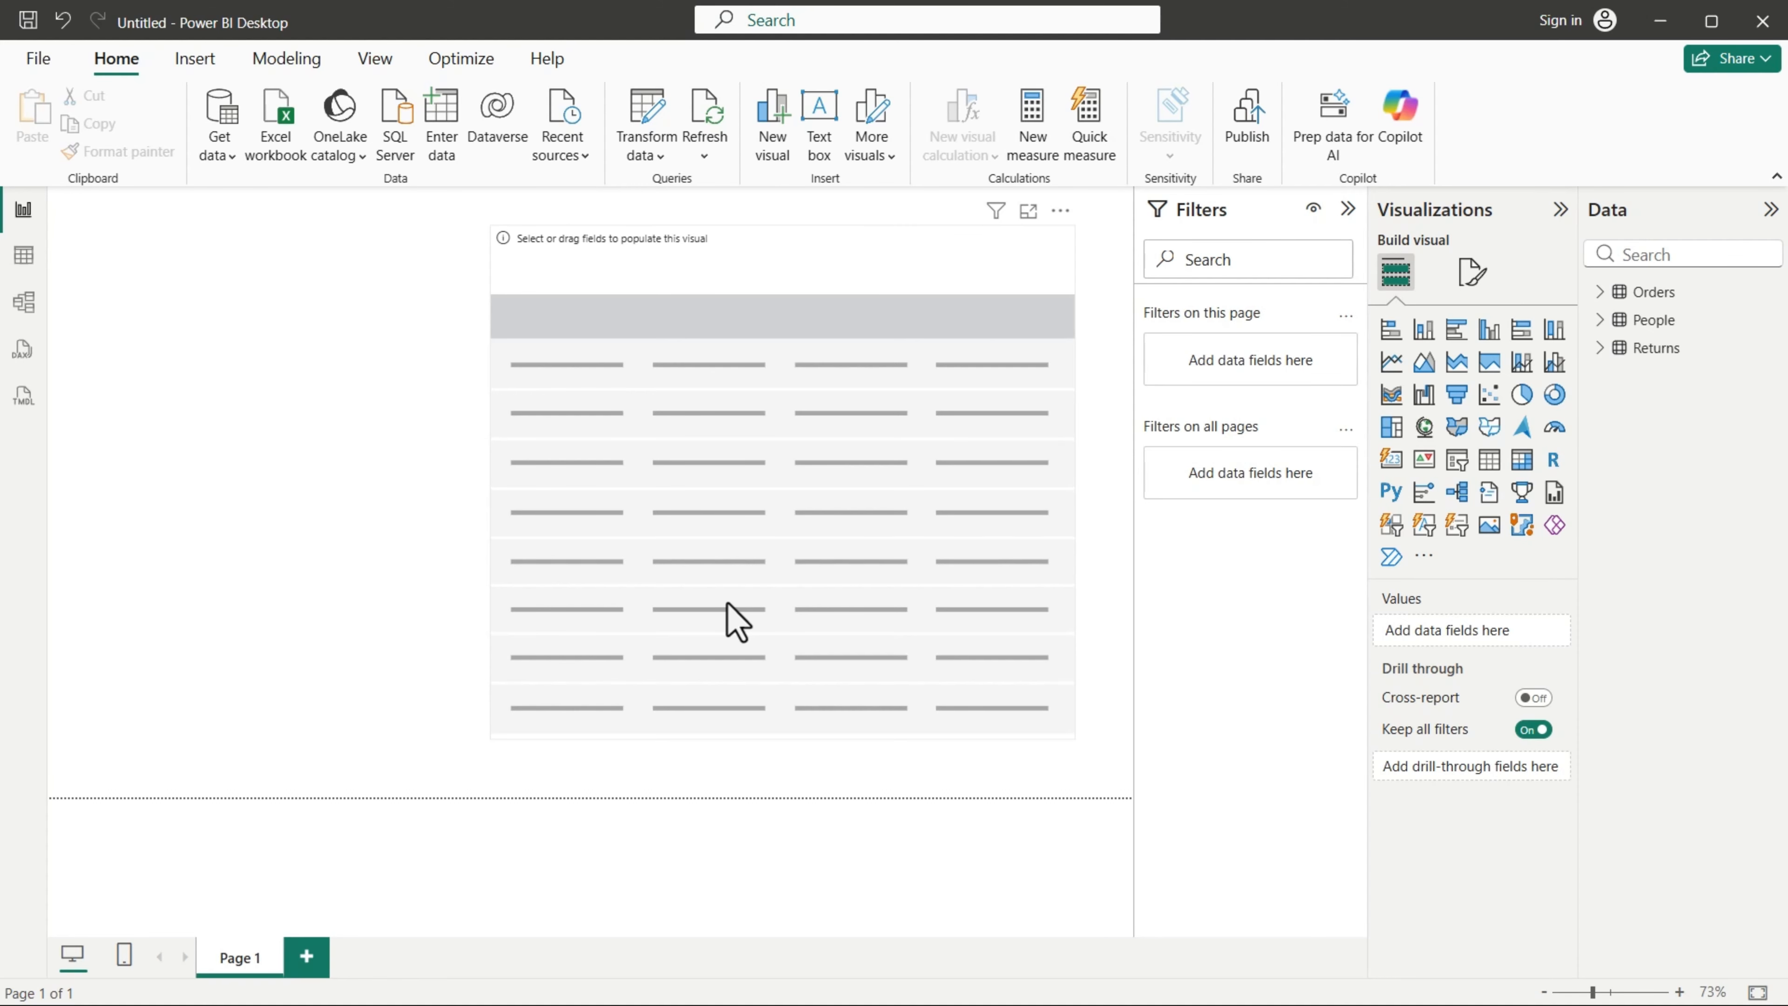
pyautogui.click(790, 420)
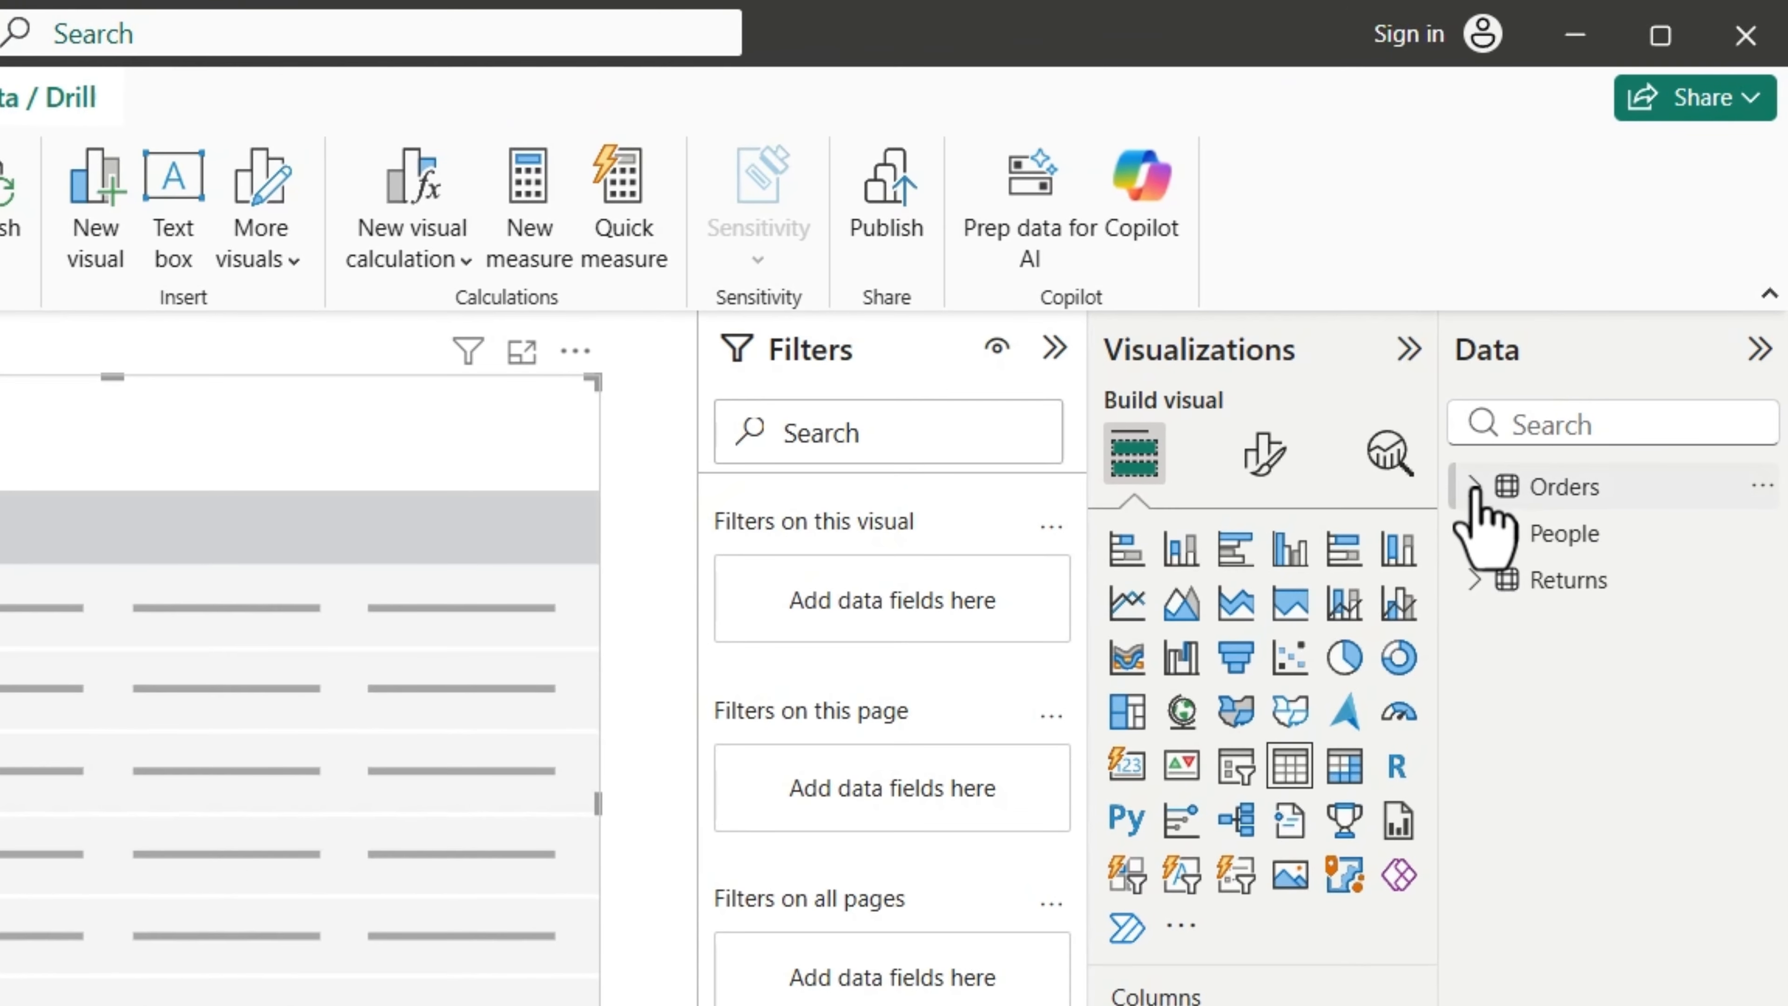
# Step: Add Category, Sub-Category, Sales, Quantity and Profit from the Orders table as columns of the table visual
pyautogui.click(1588, 308)
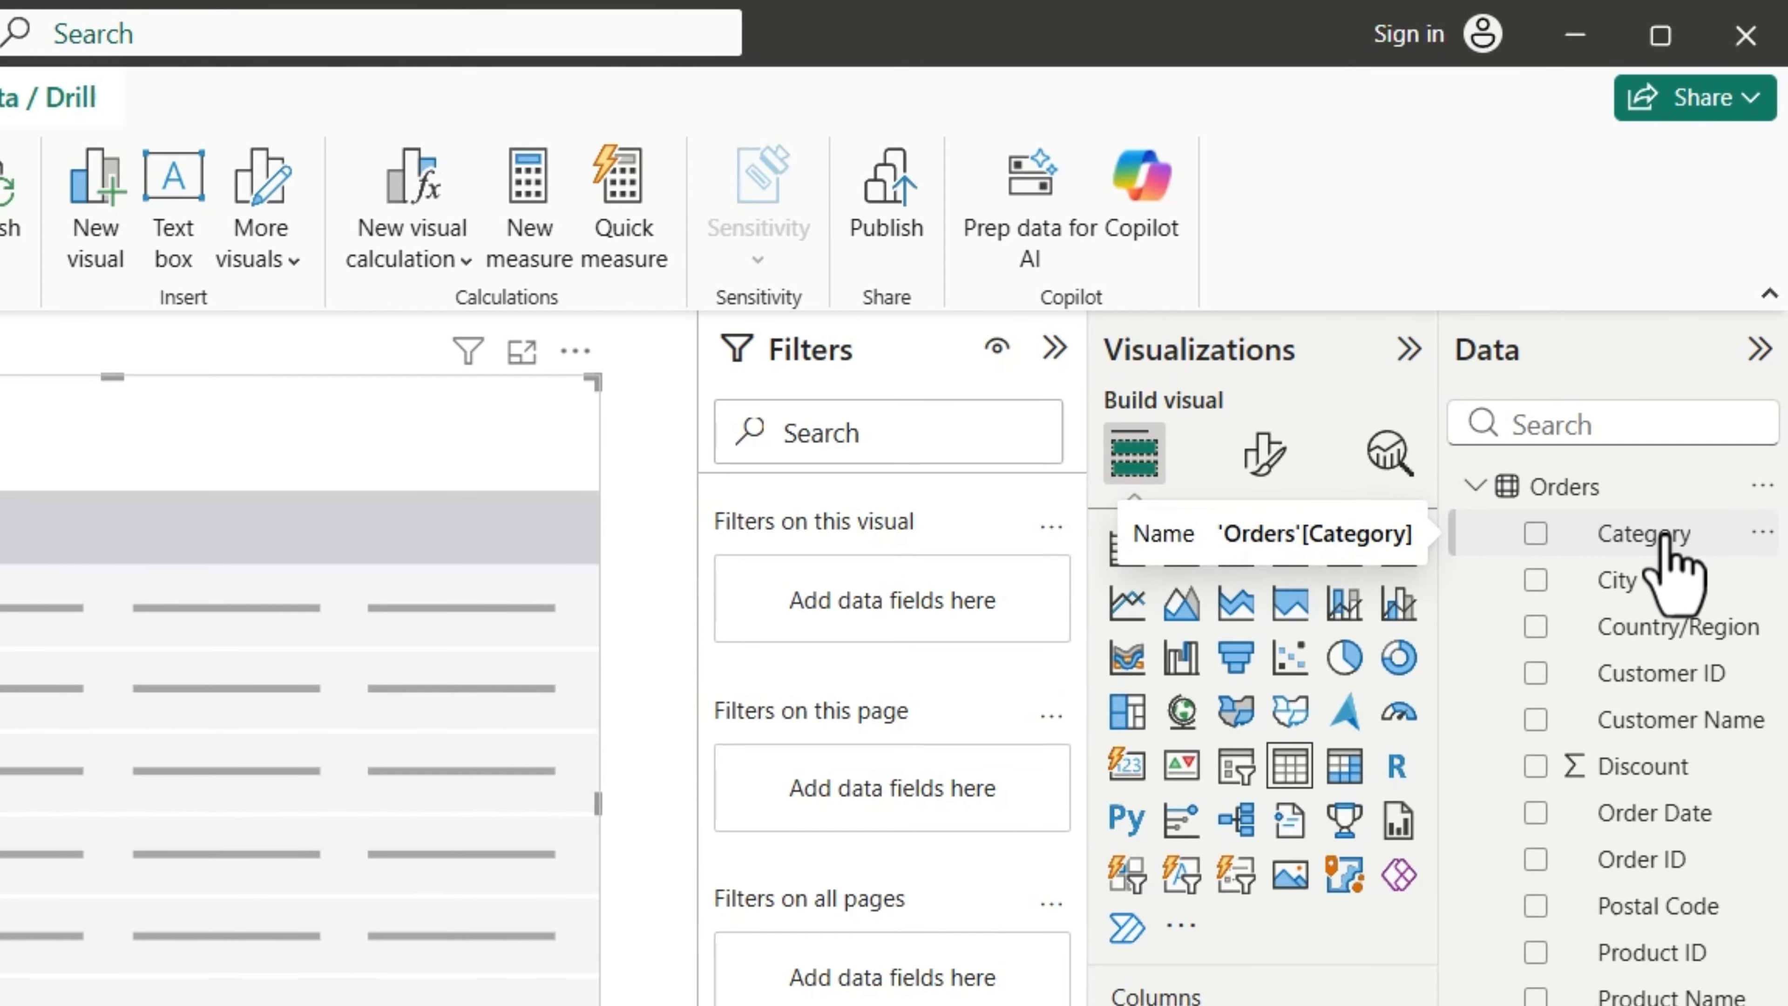
pyautogui.moveTo(1643, 541); pyautogui.dragTo(1311, 1005)
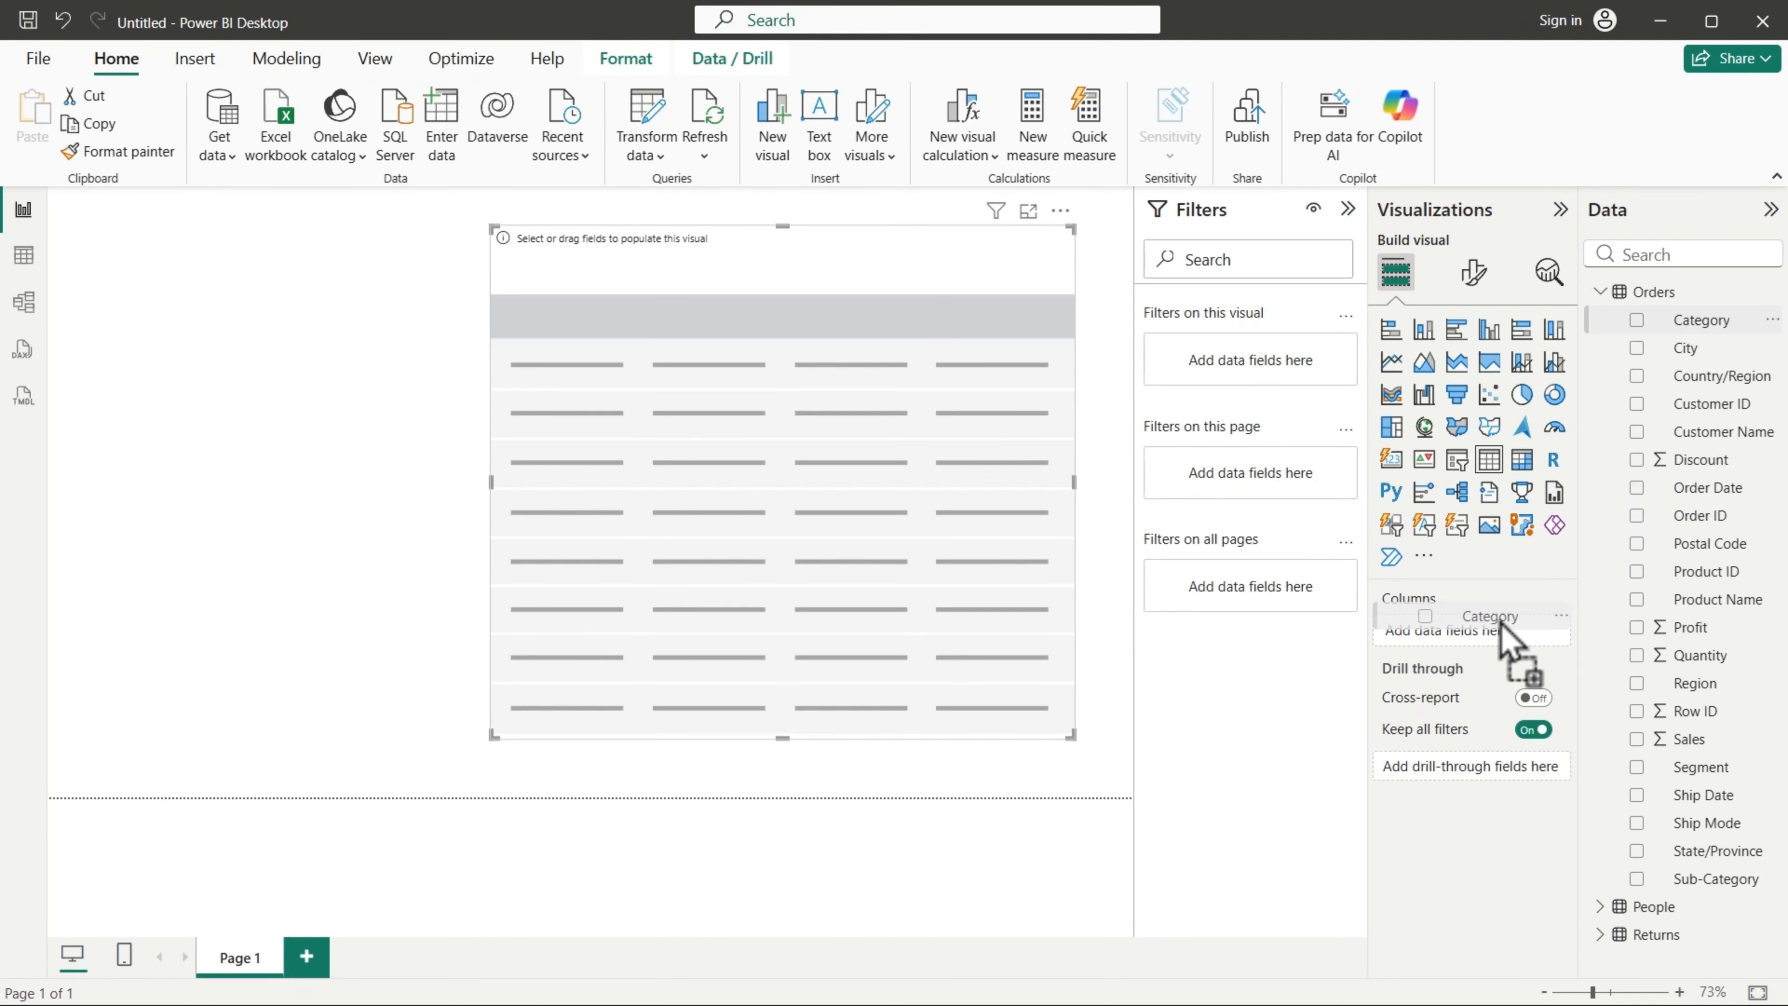
pyautogui.moveTo(1500, 625); pyautogui.dragTo(1496, 633)
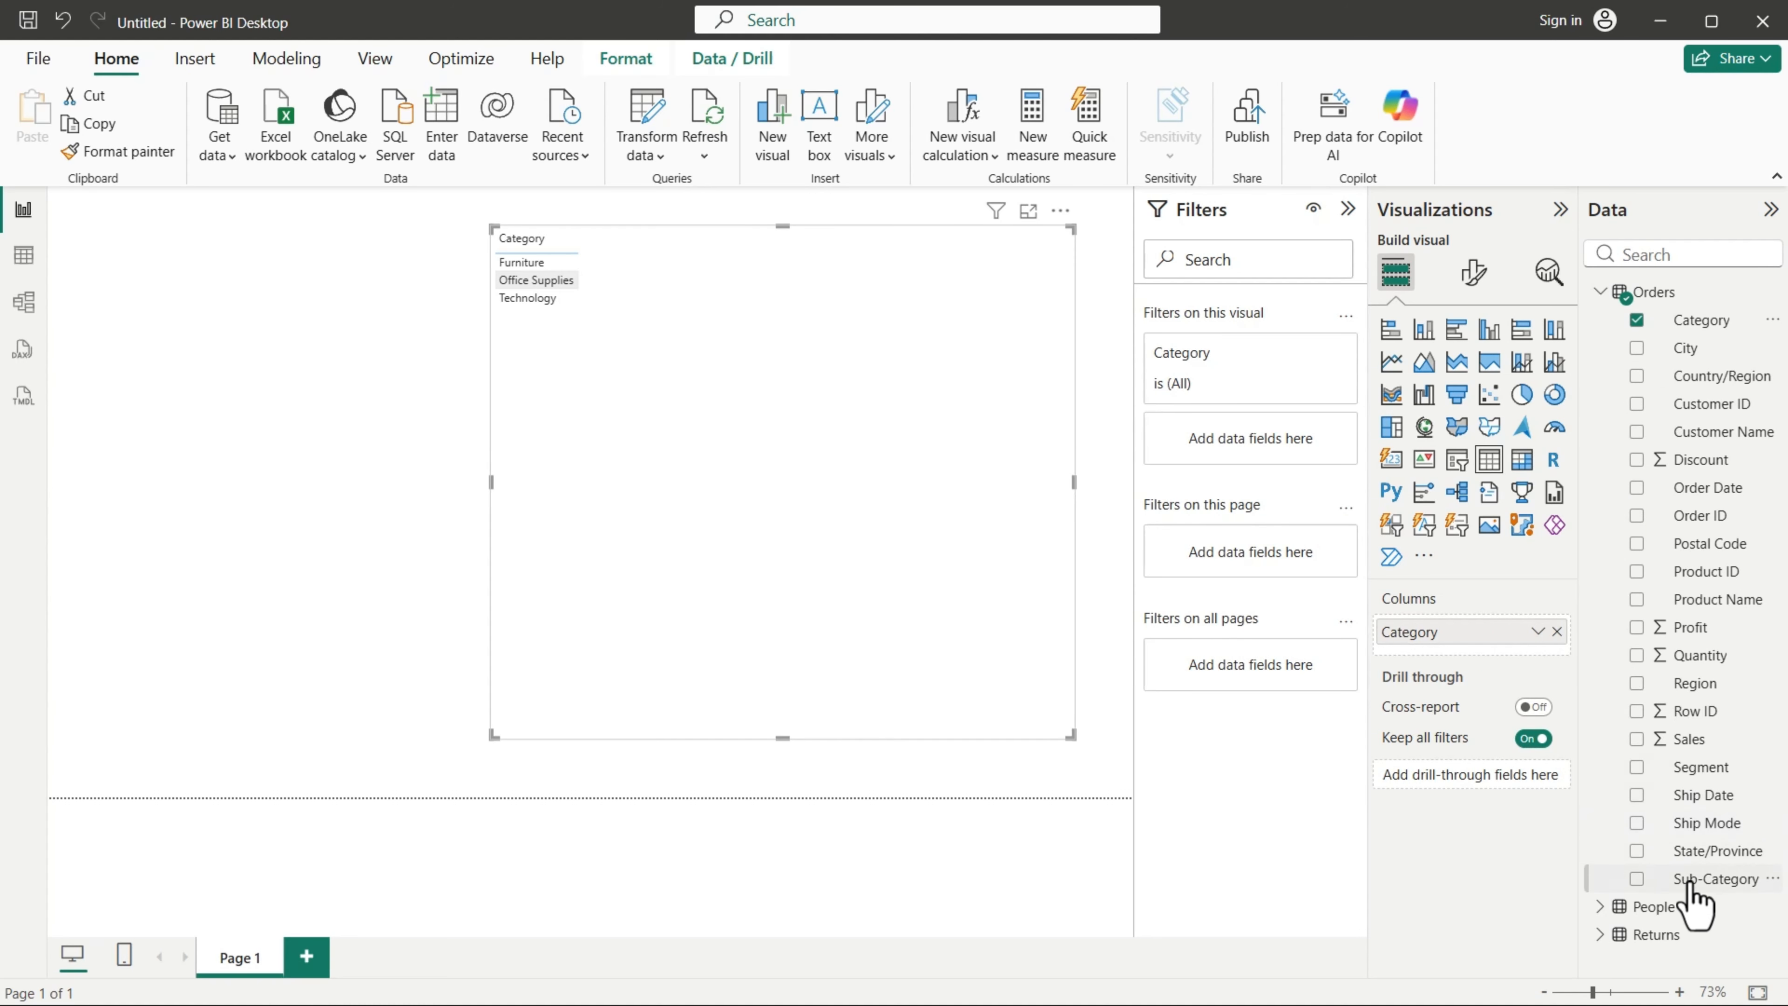
pyautogui.moveTo(1690, 886); pyautogui.dragTo(1492, 657)
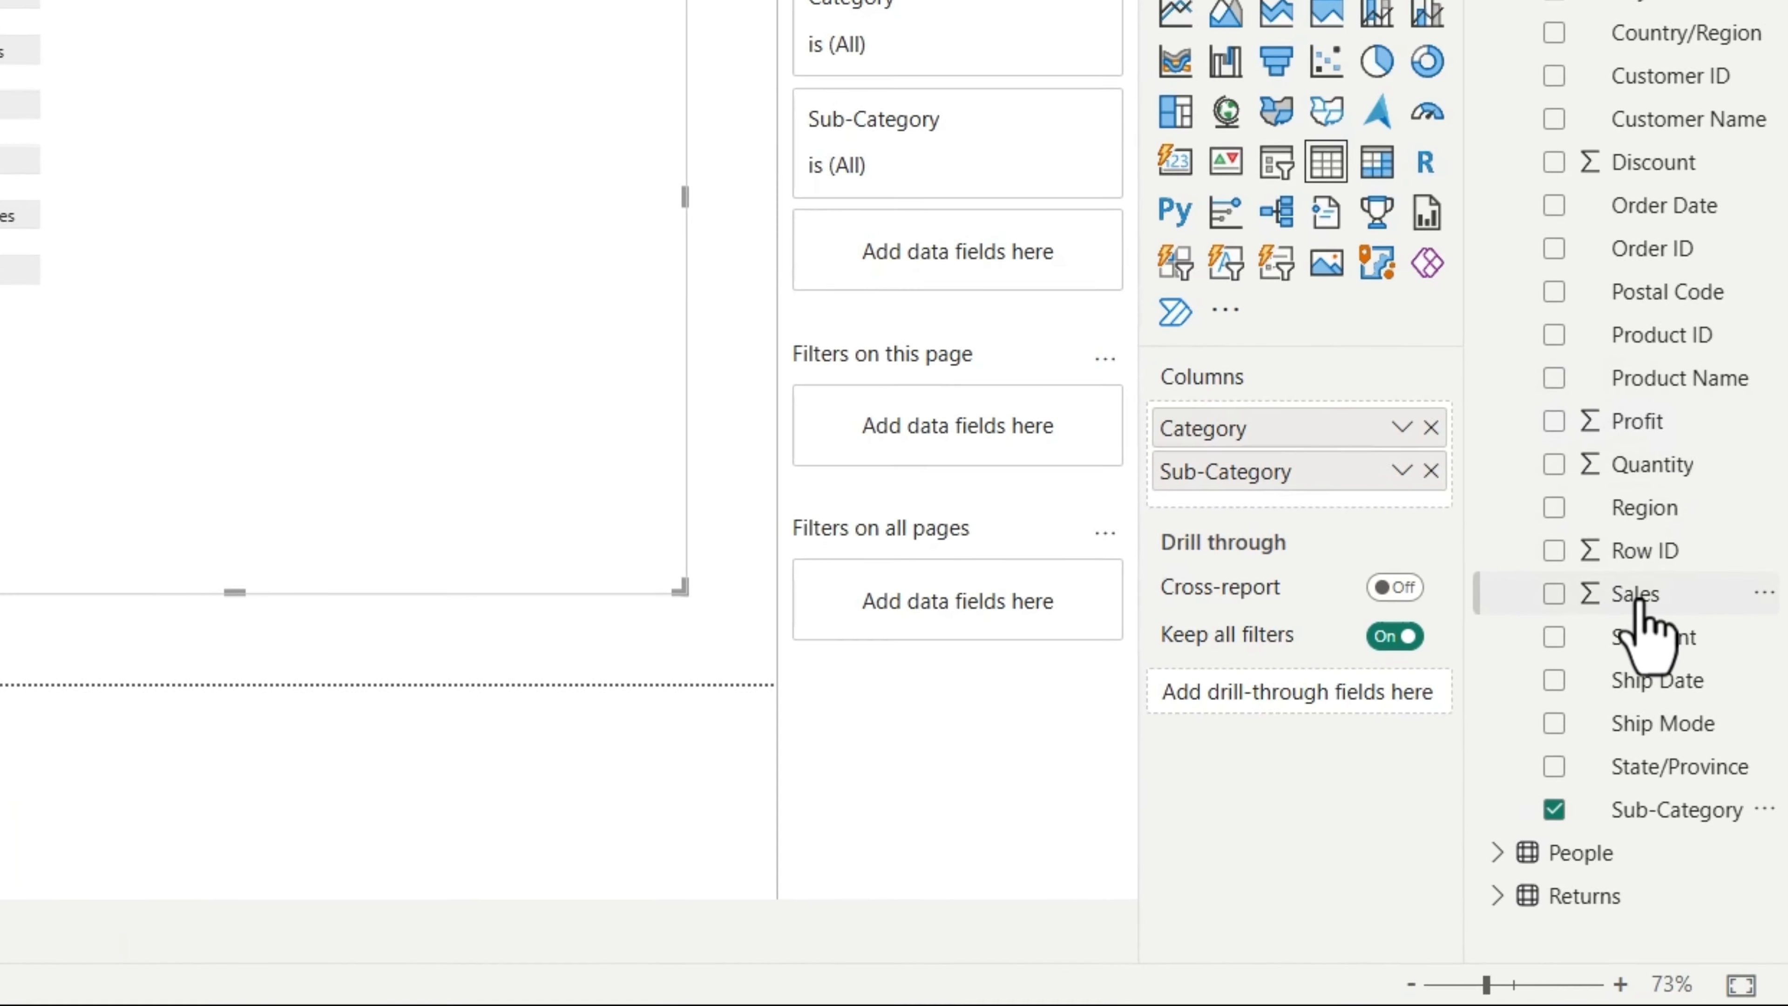
pyautogui.moveTo(1637, 599); pyautogui.dragTo(1361, 479)
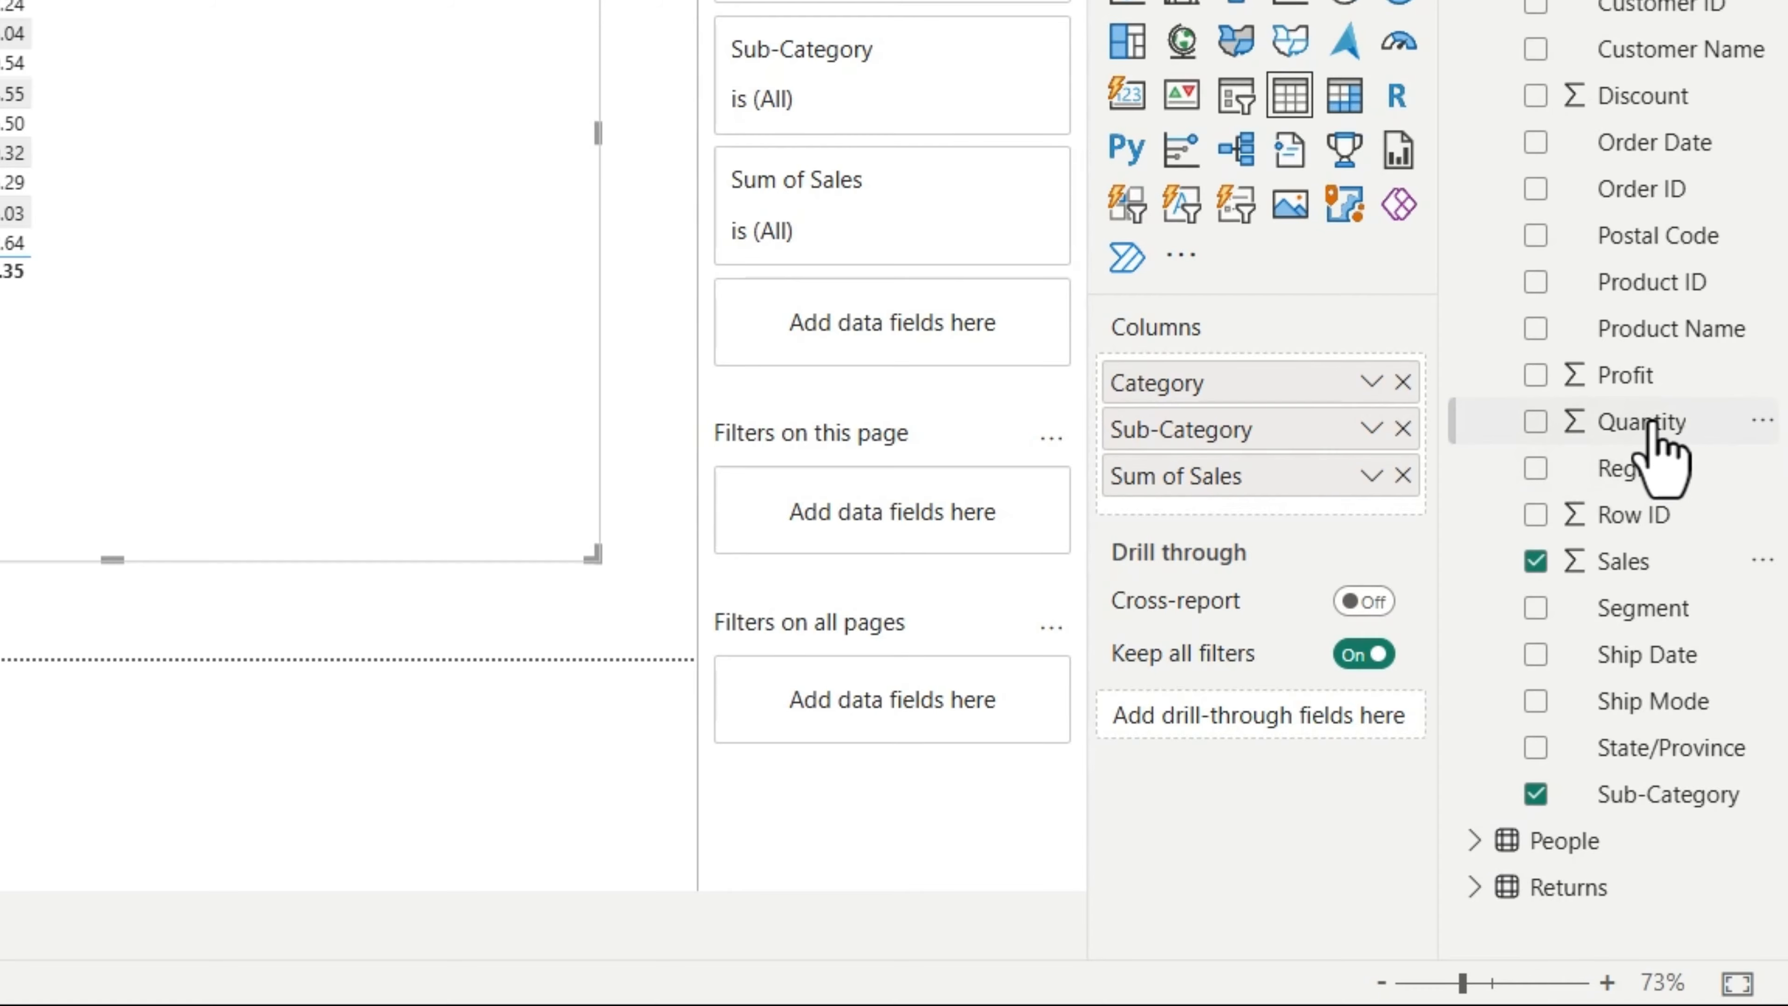
pyautogui.moveTo(1654, 423); pyautogui.dragTo(1328, 525)
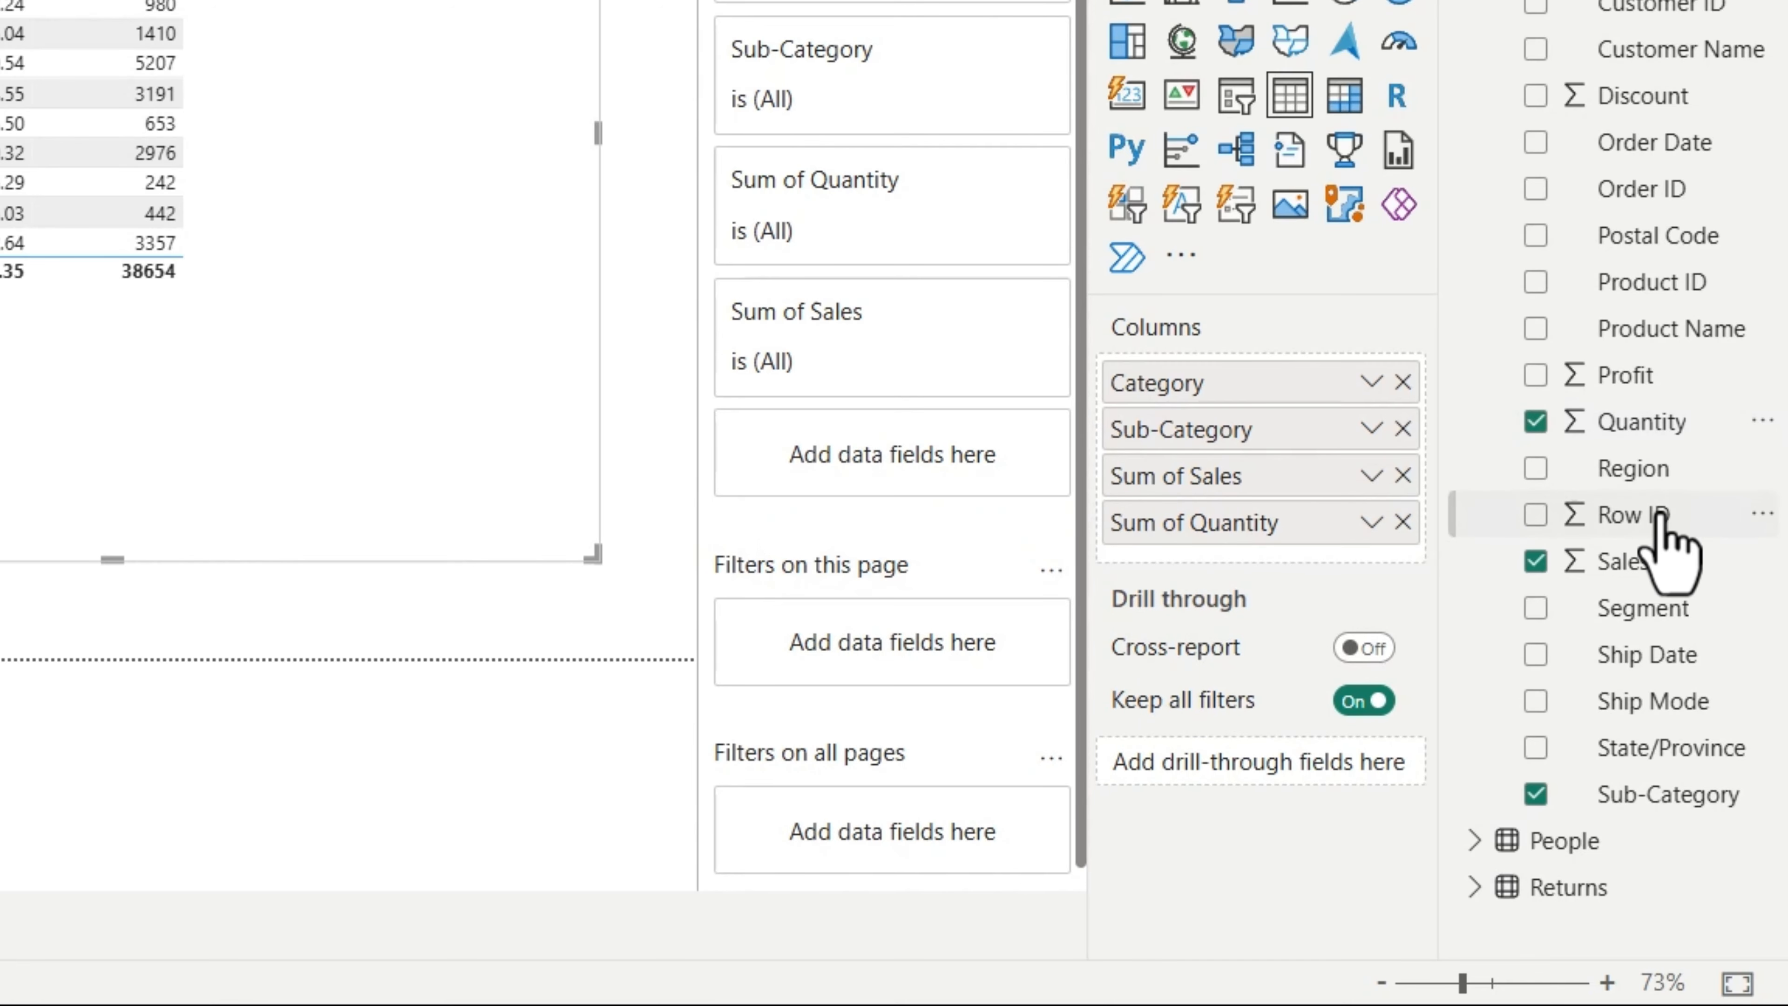
pyautogui.moveTo(1647, 384); pyautogui.dragTo(1341, 567)
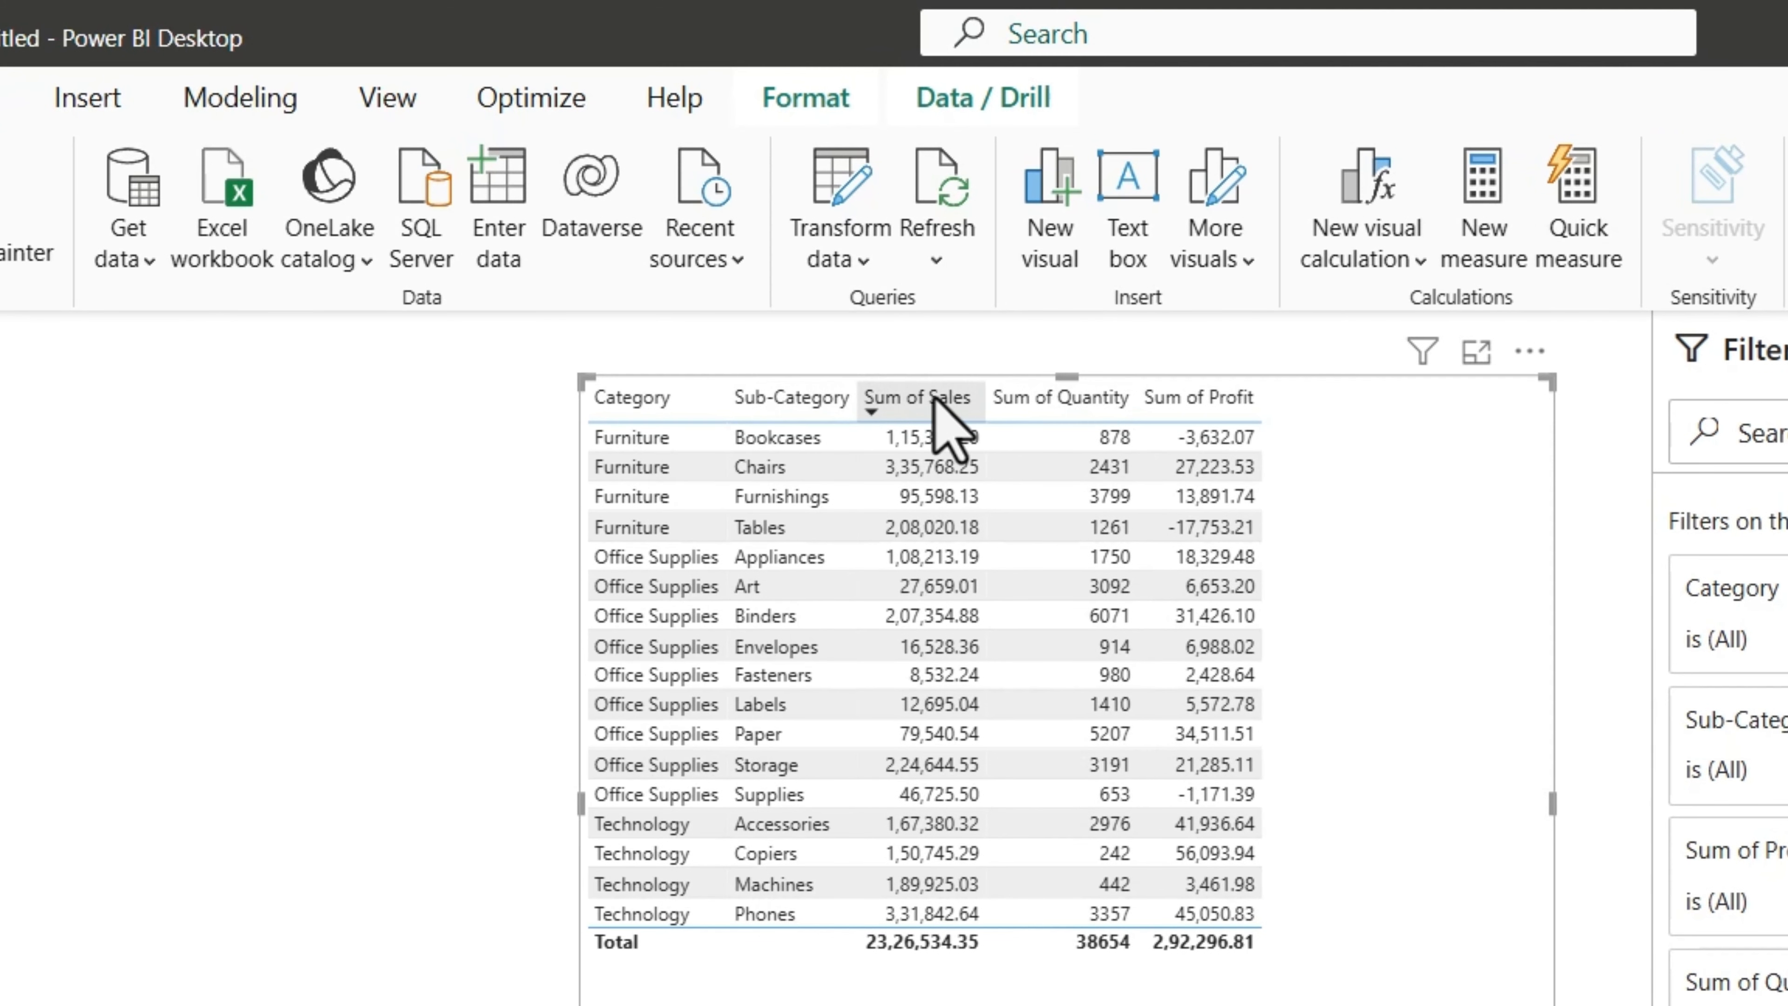
# Step: Sort the table by Sum of Sales in ascending order and move the Sum of Profit column ahead of Sum of Quantity
pyautogui.click(937, 398)
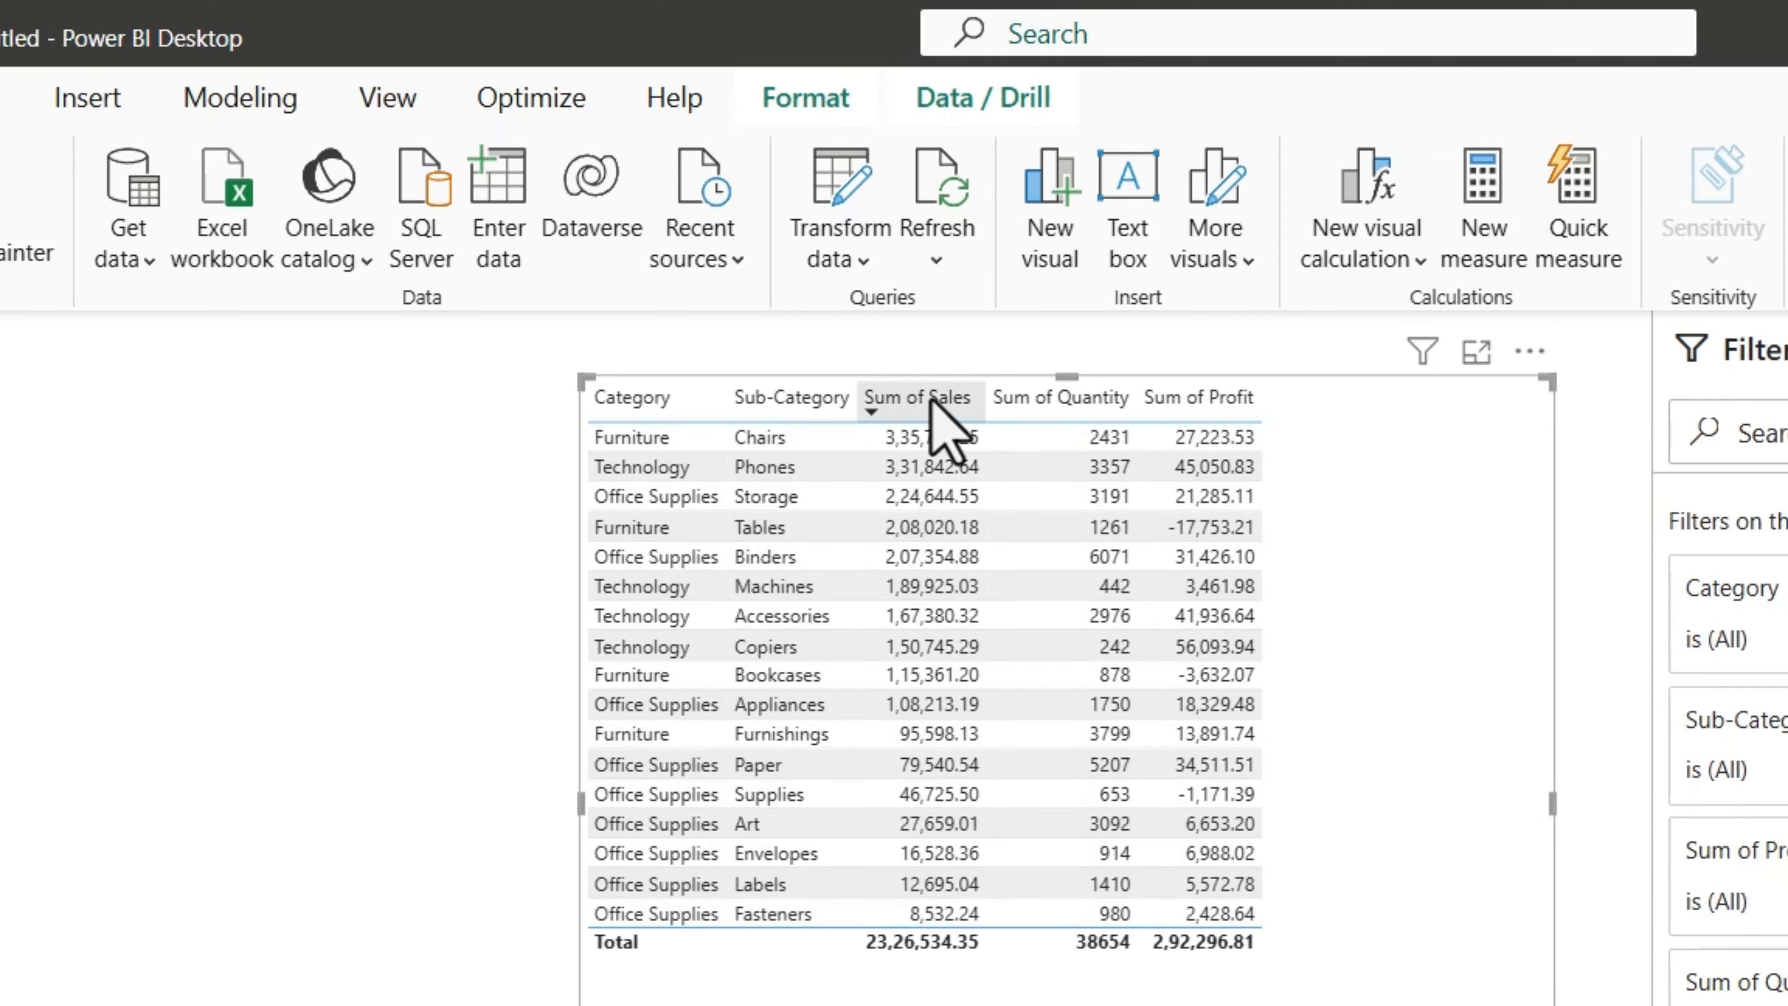
pyautogui.click(916, 398)
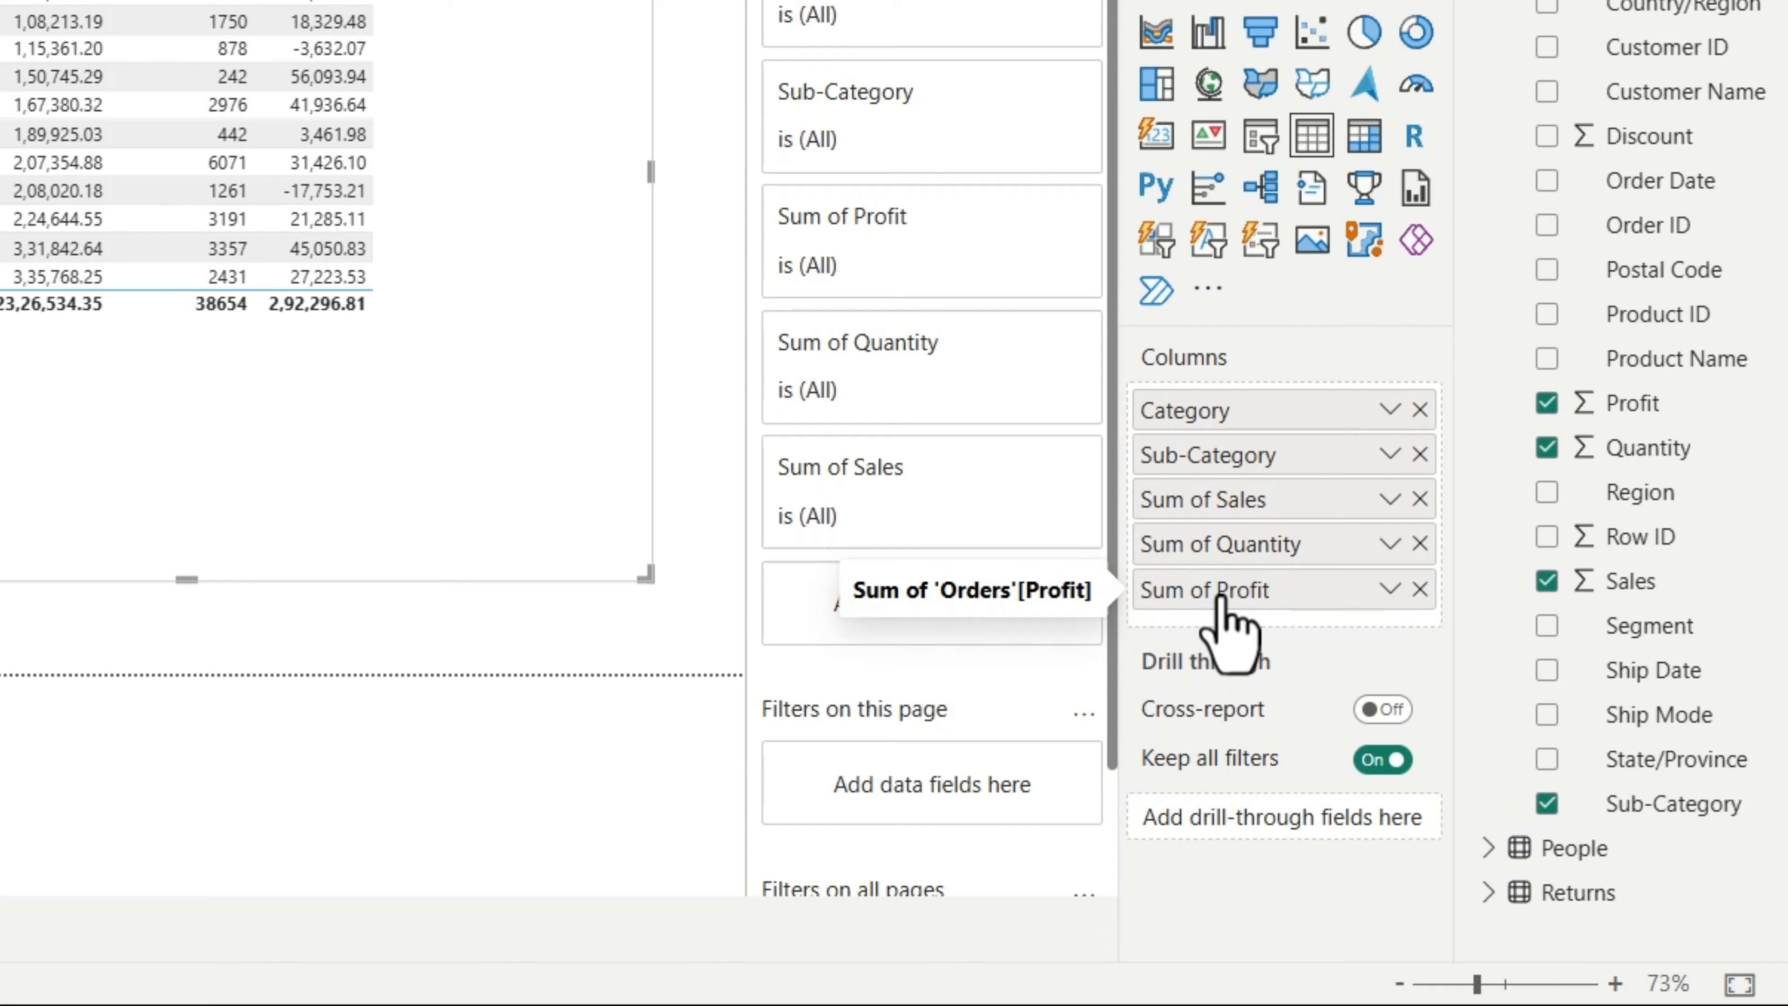
pyautogui.moveTo(1216, 594); pyautogui.dragTo(1197, 525)
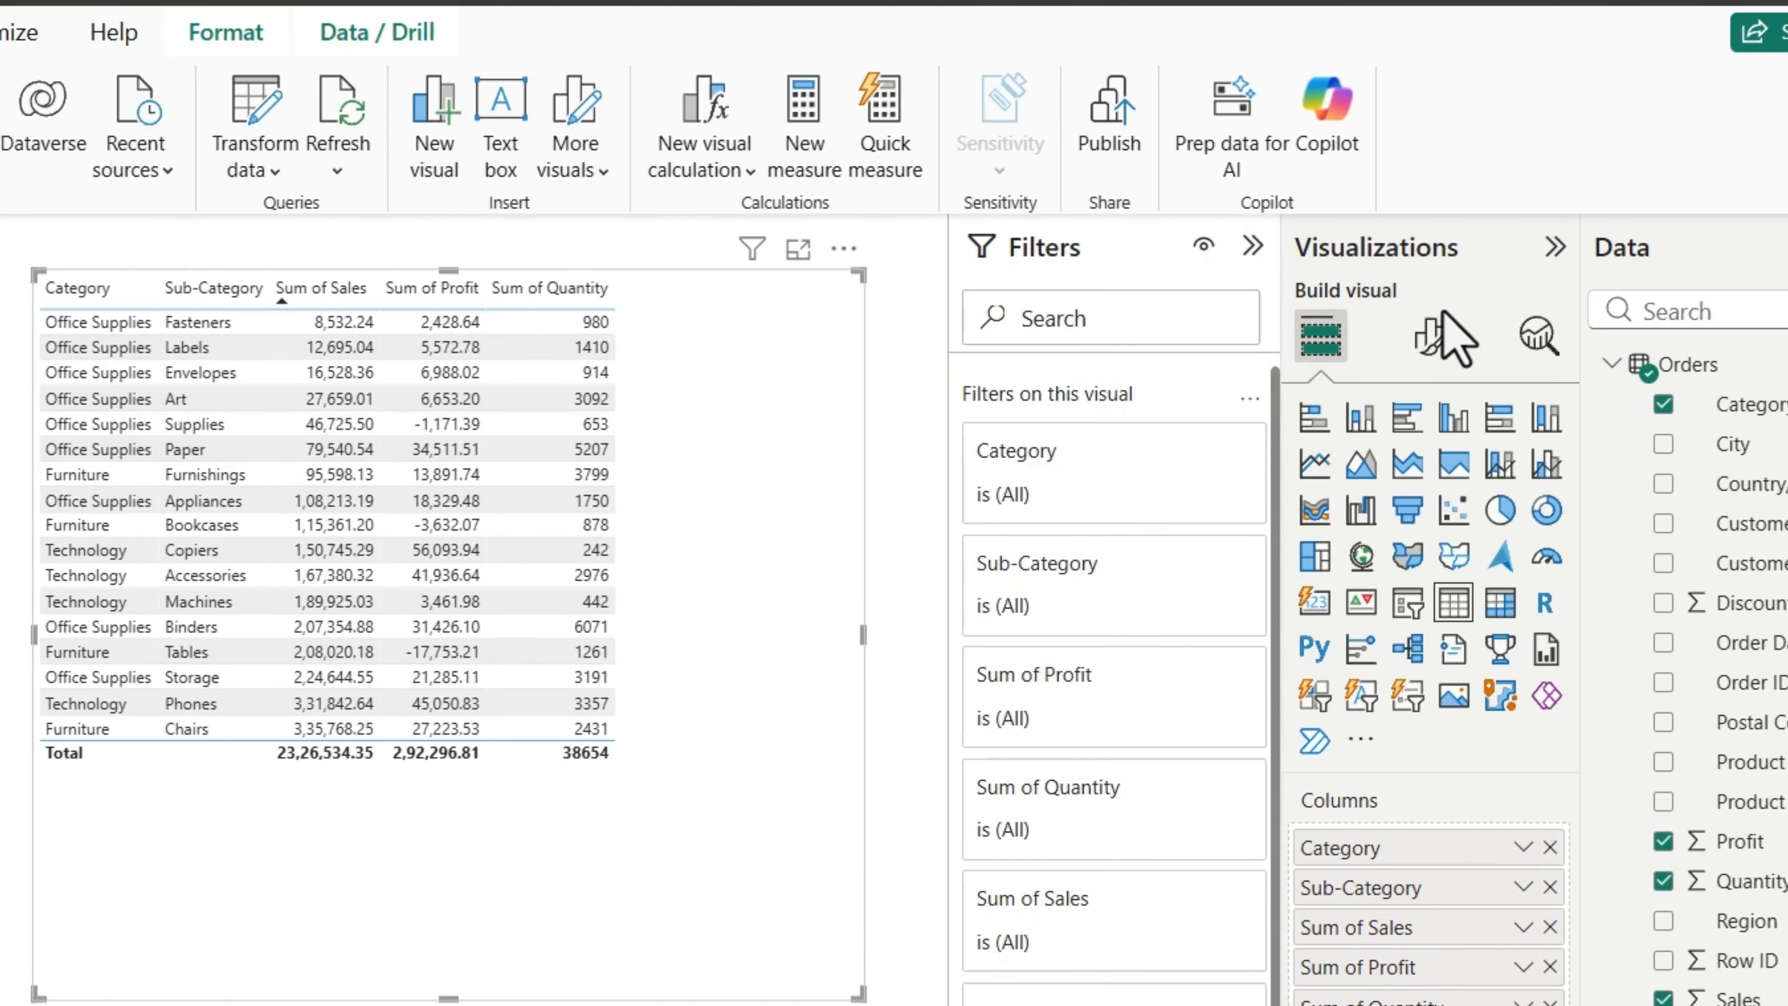
# Step: Try the Minimal and Condensed style presets on the table and set its style to Bold header
pyautogui.click(1433, 345)
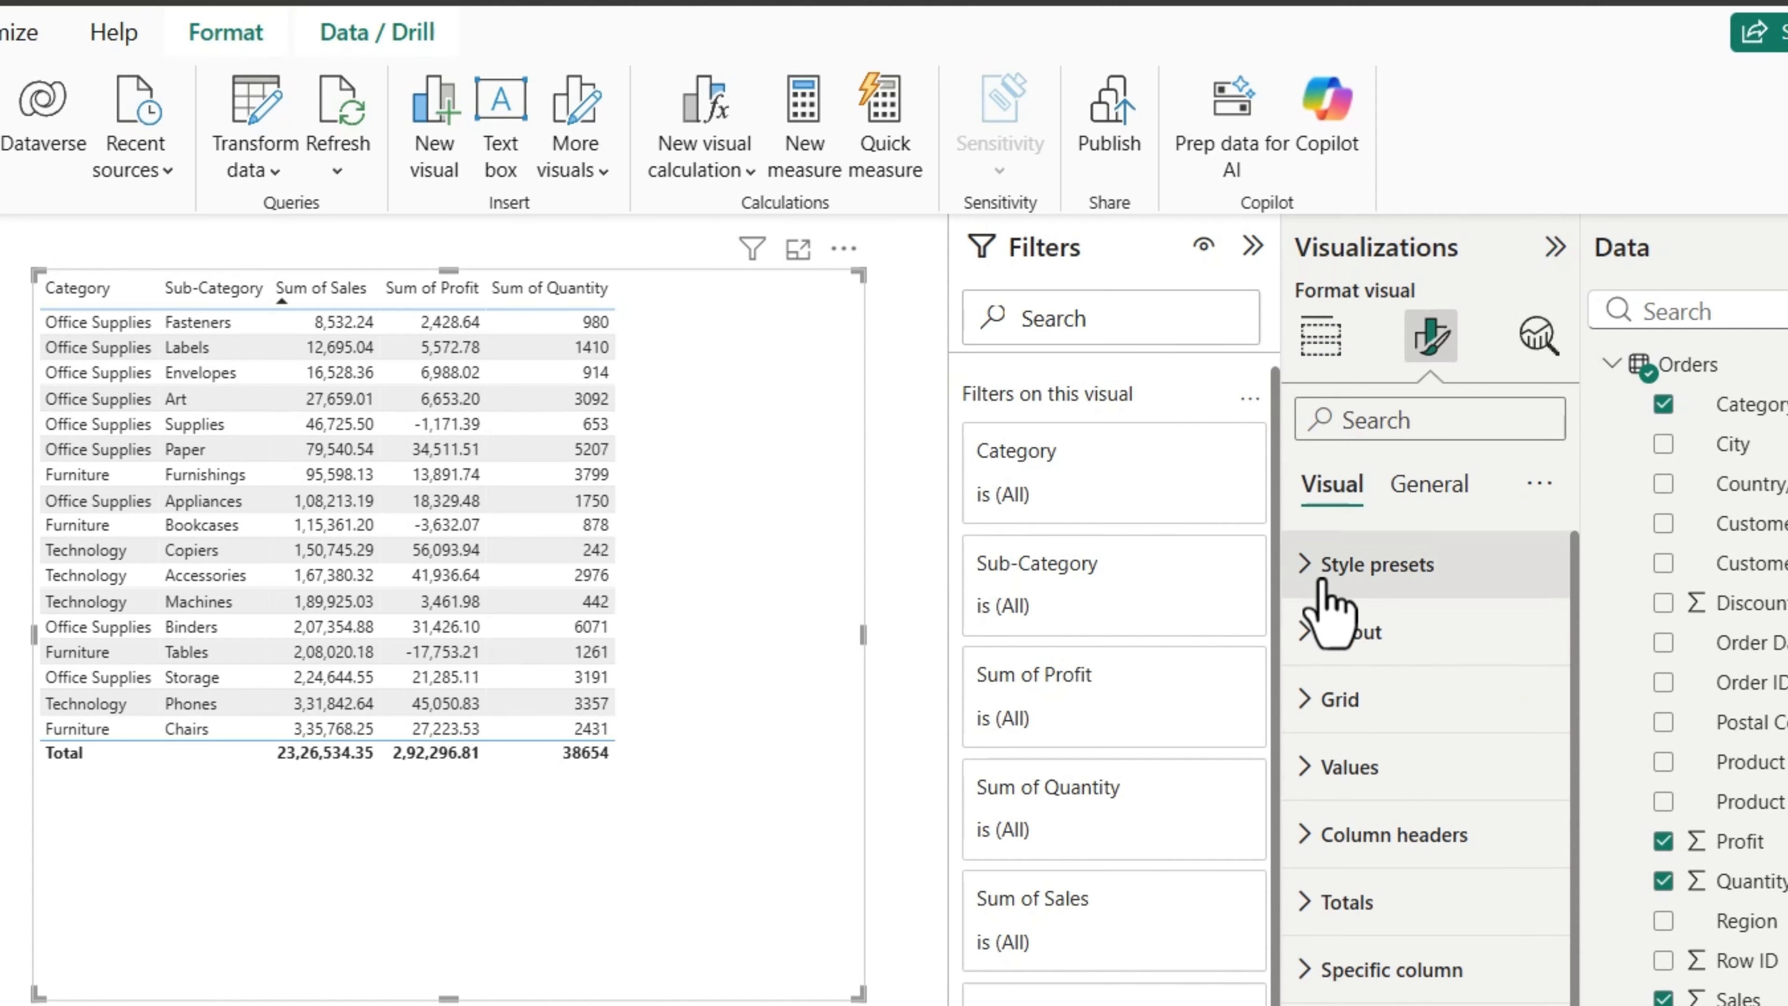
pyautogui.click(1308, 572)
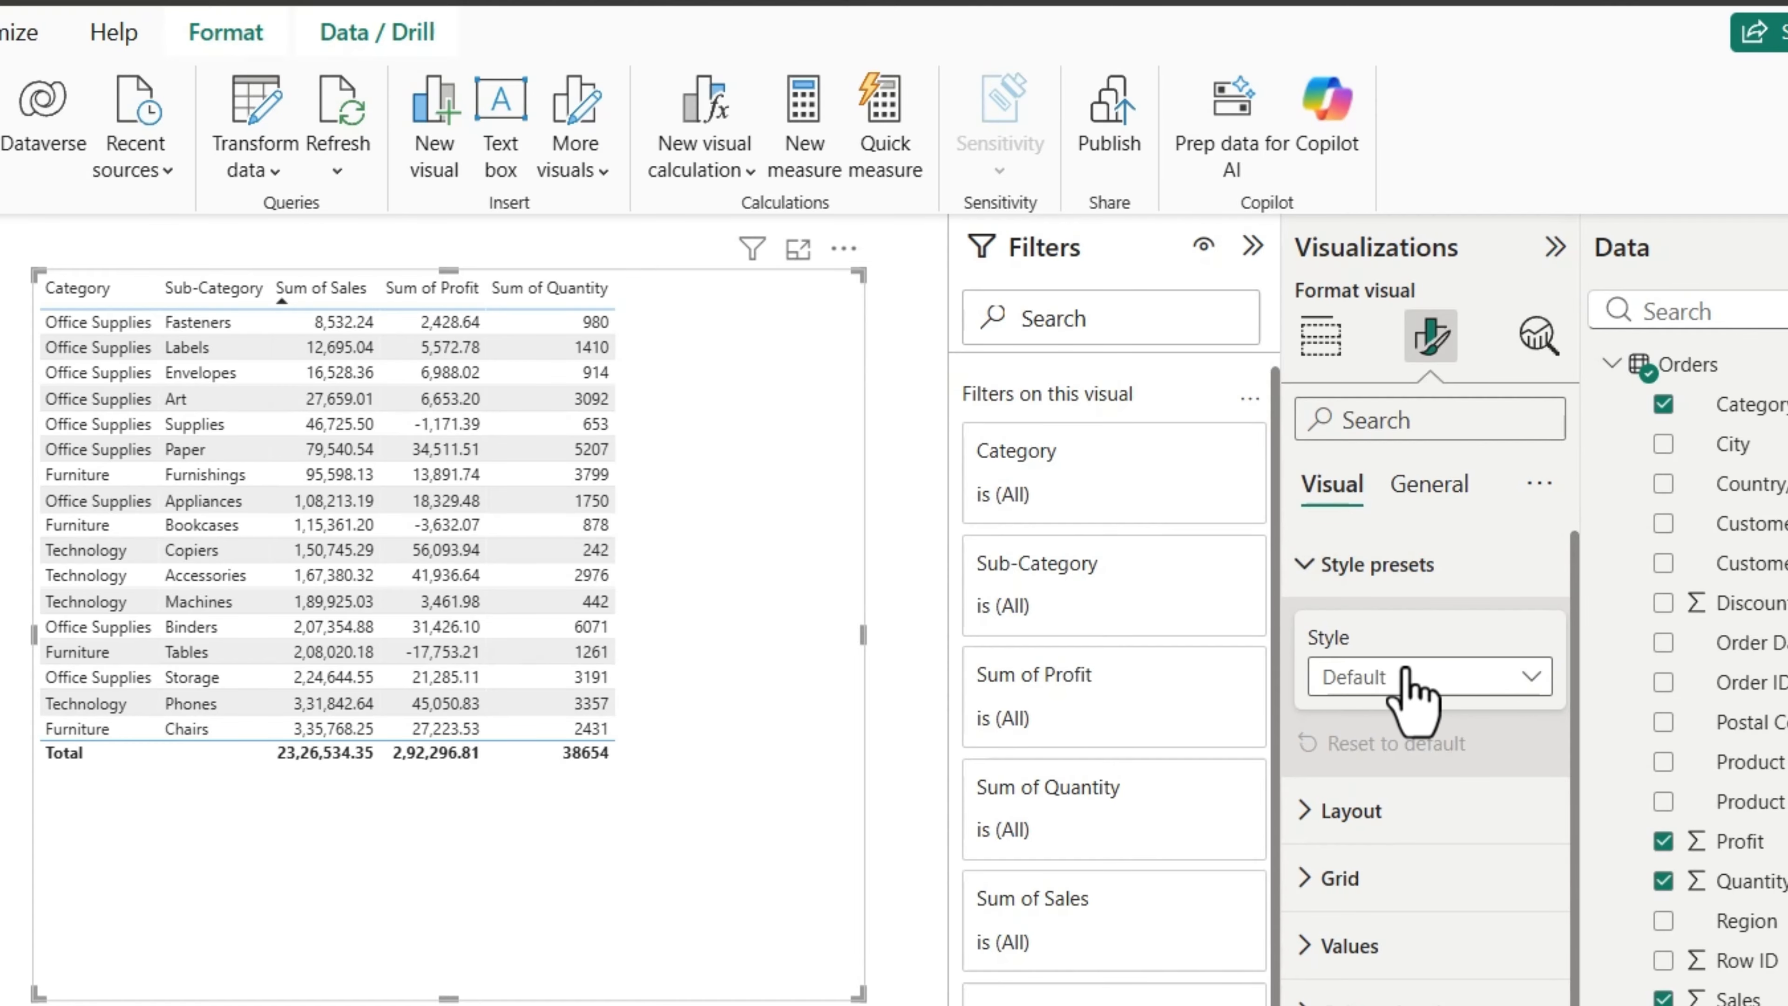
pyautogui.click(1429, 677)
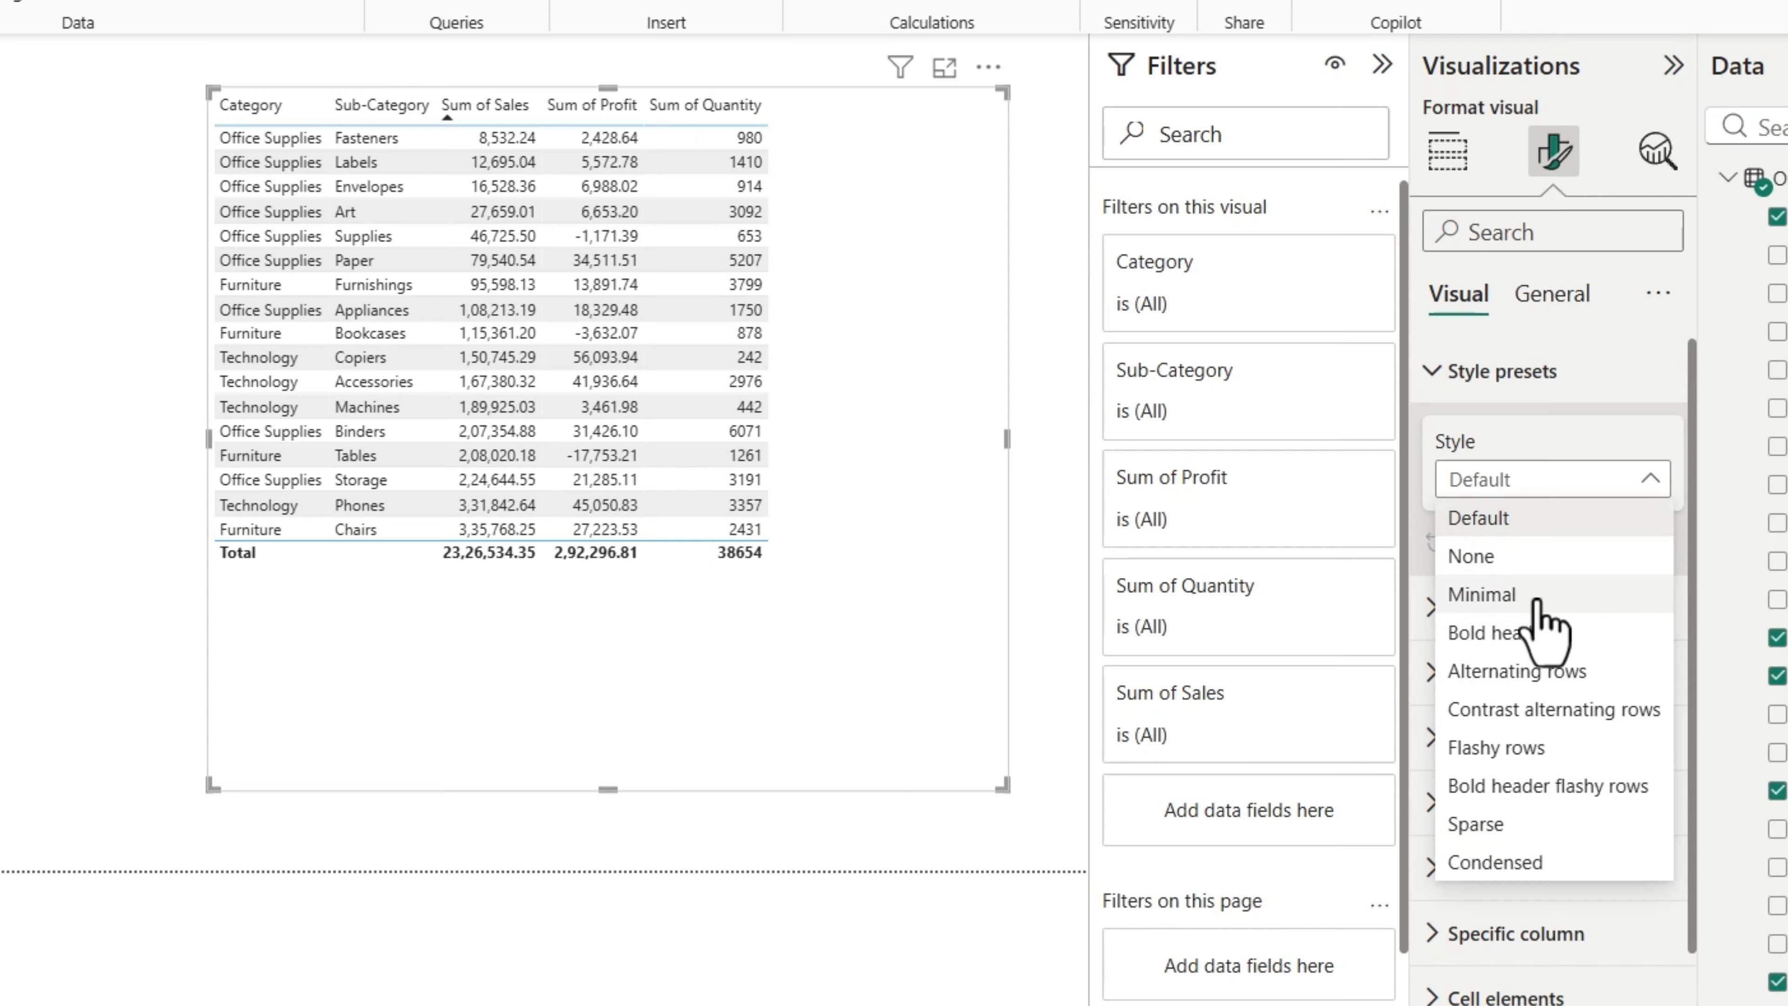
pyautogui.click(1408, 766)
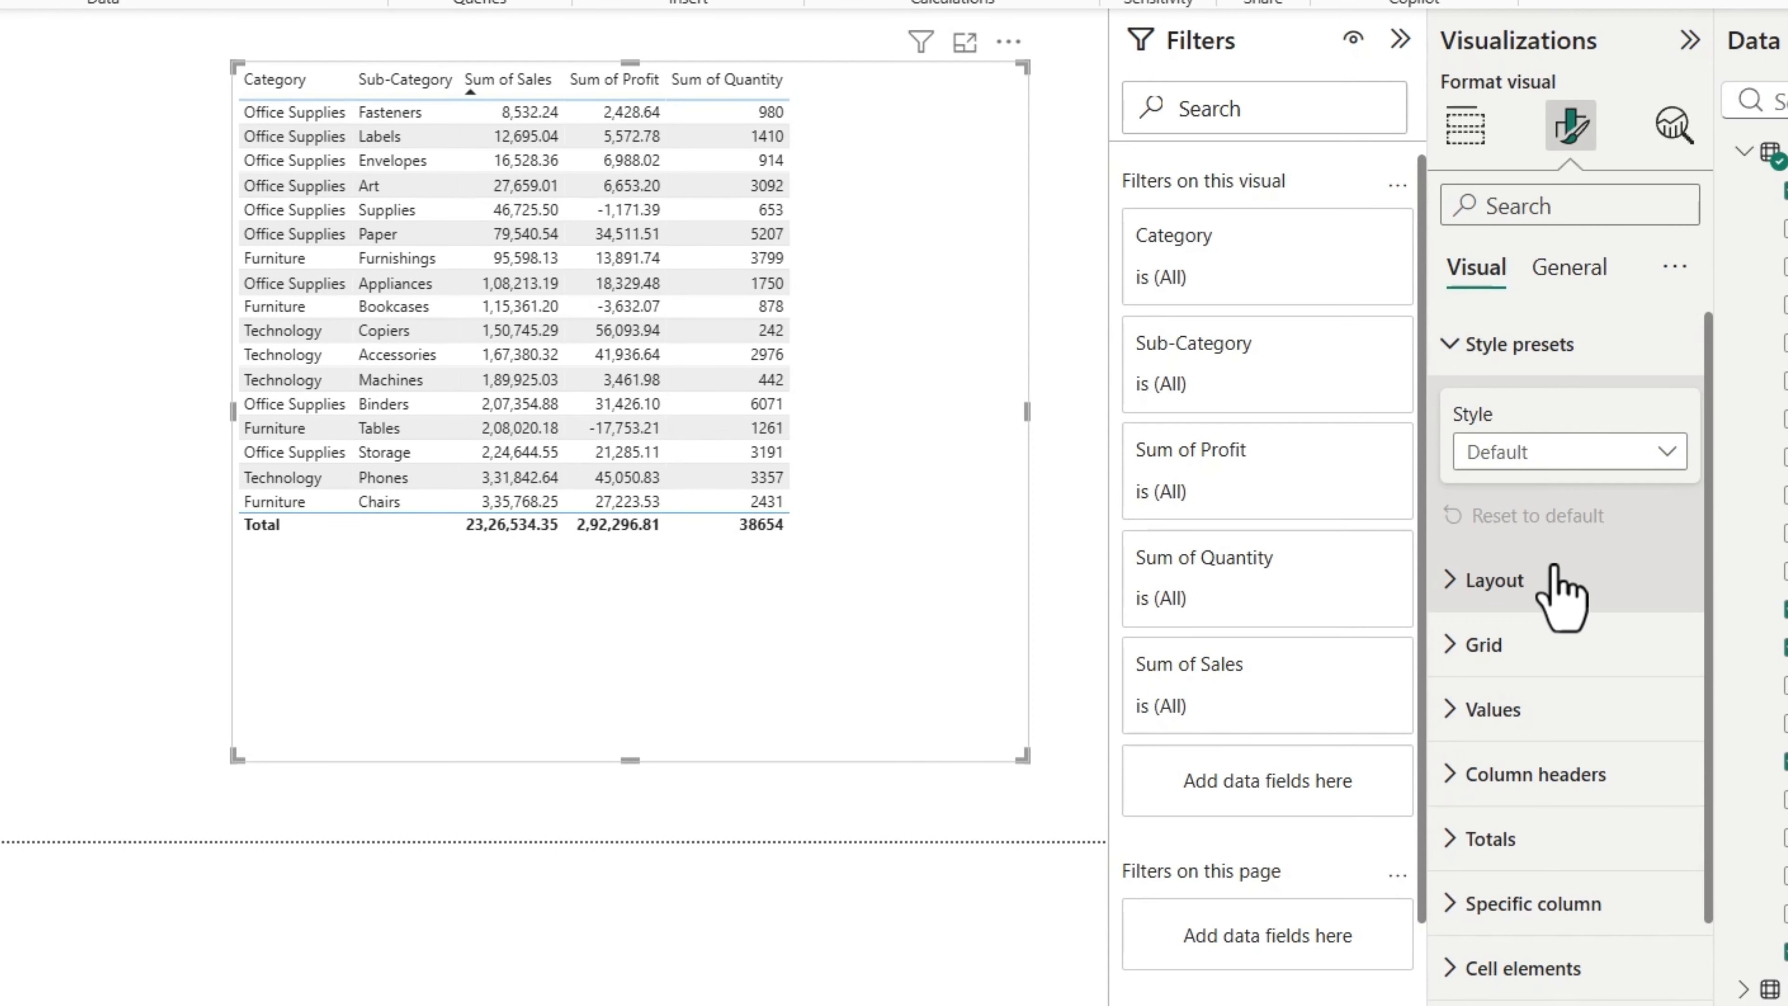
pyautogui.click(1461, 646)
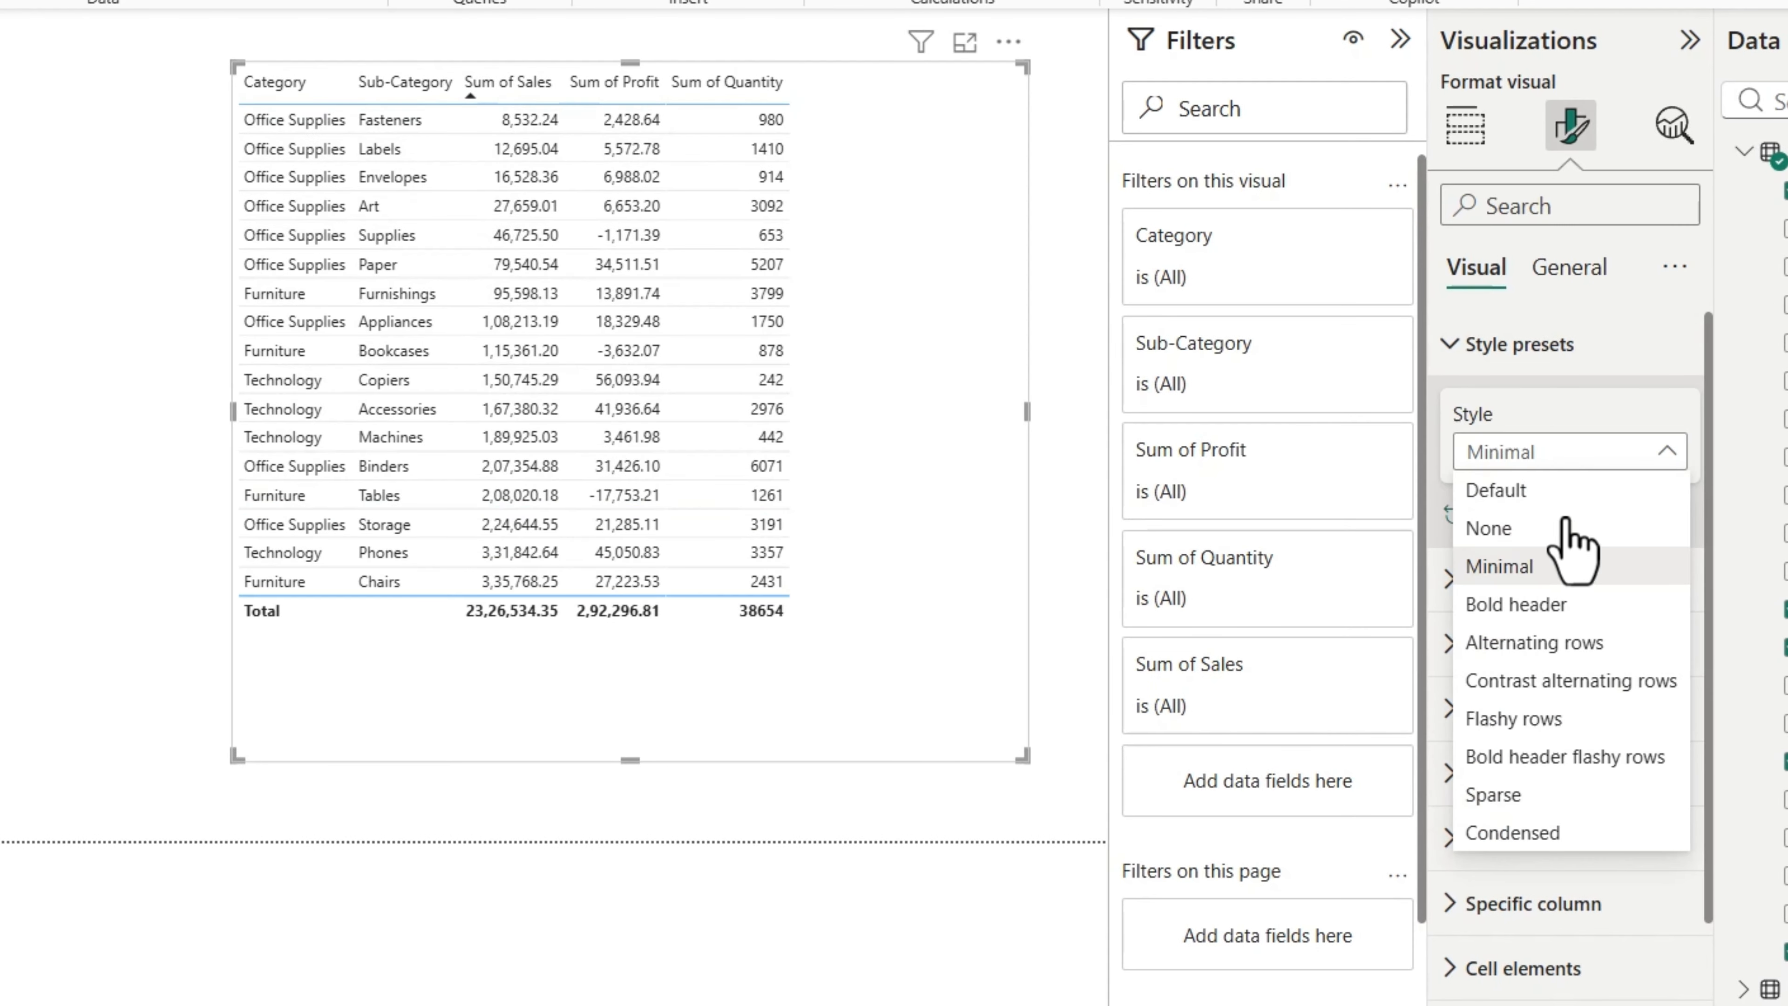
pyautogui.click(1507, 838)
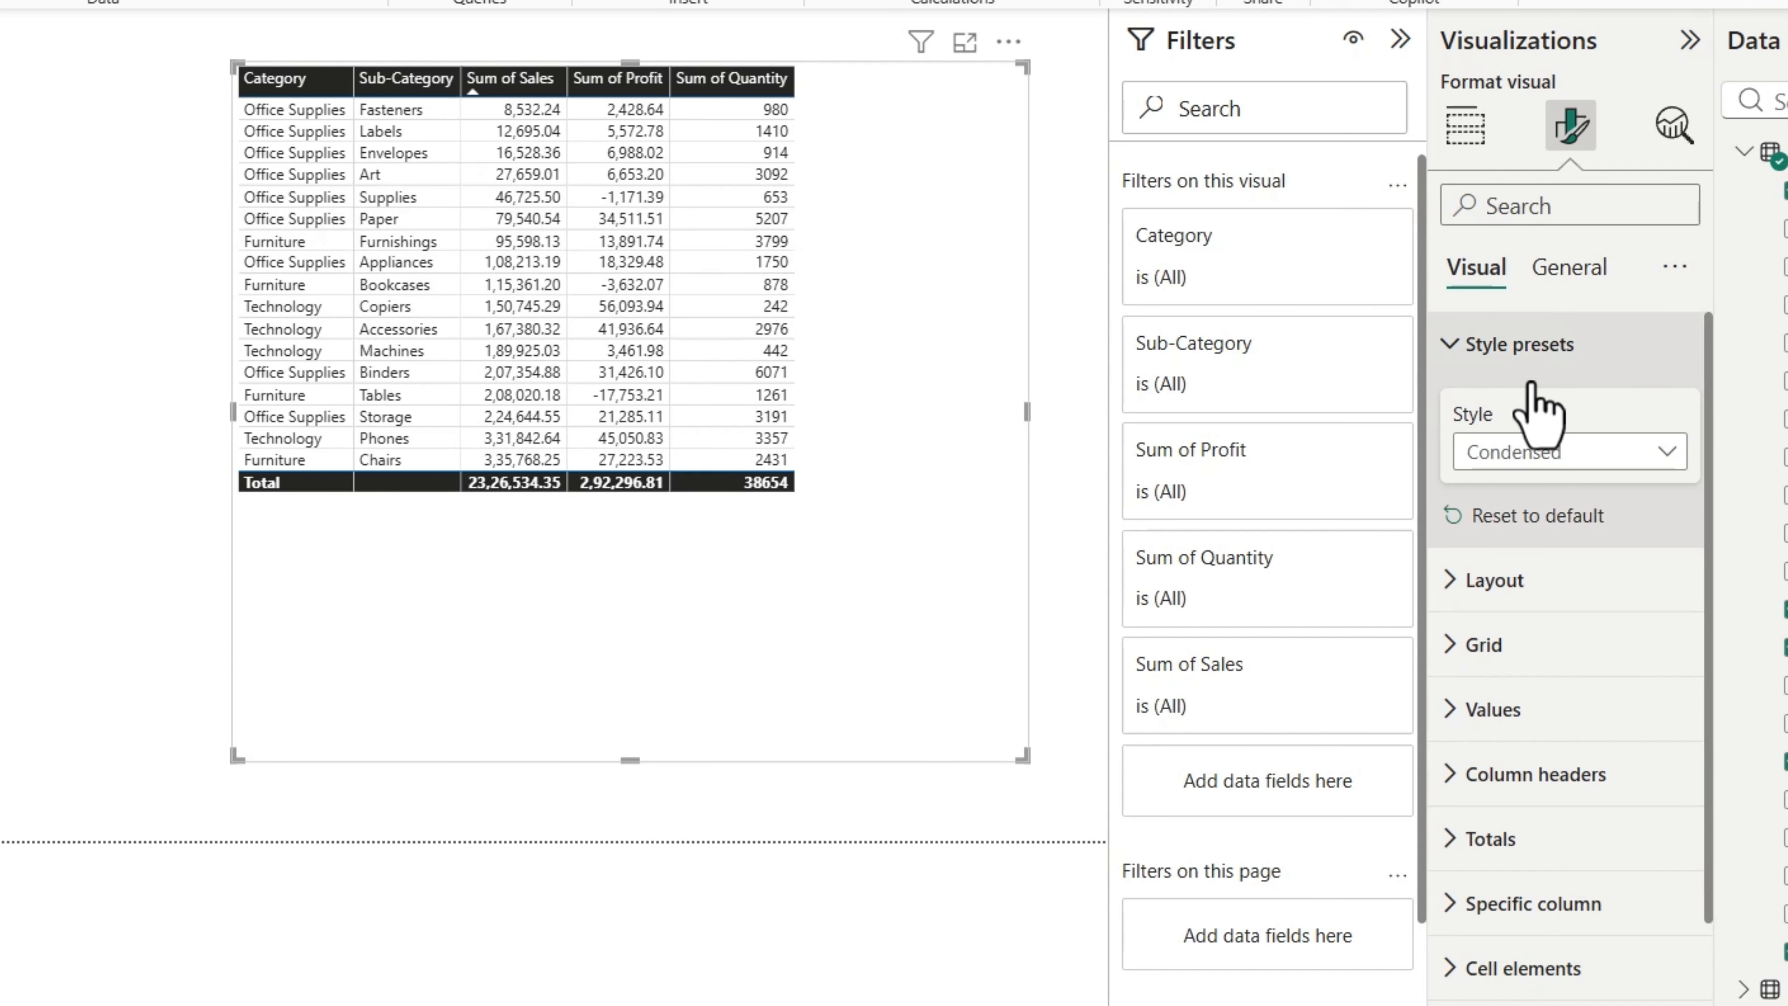
pyautogui.click(1579, 459)
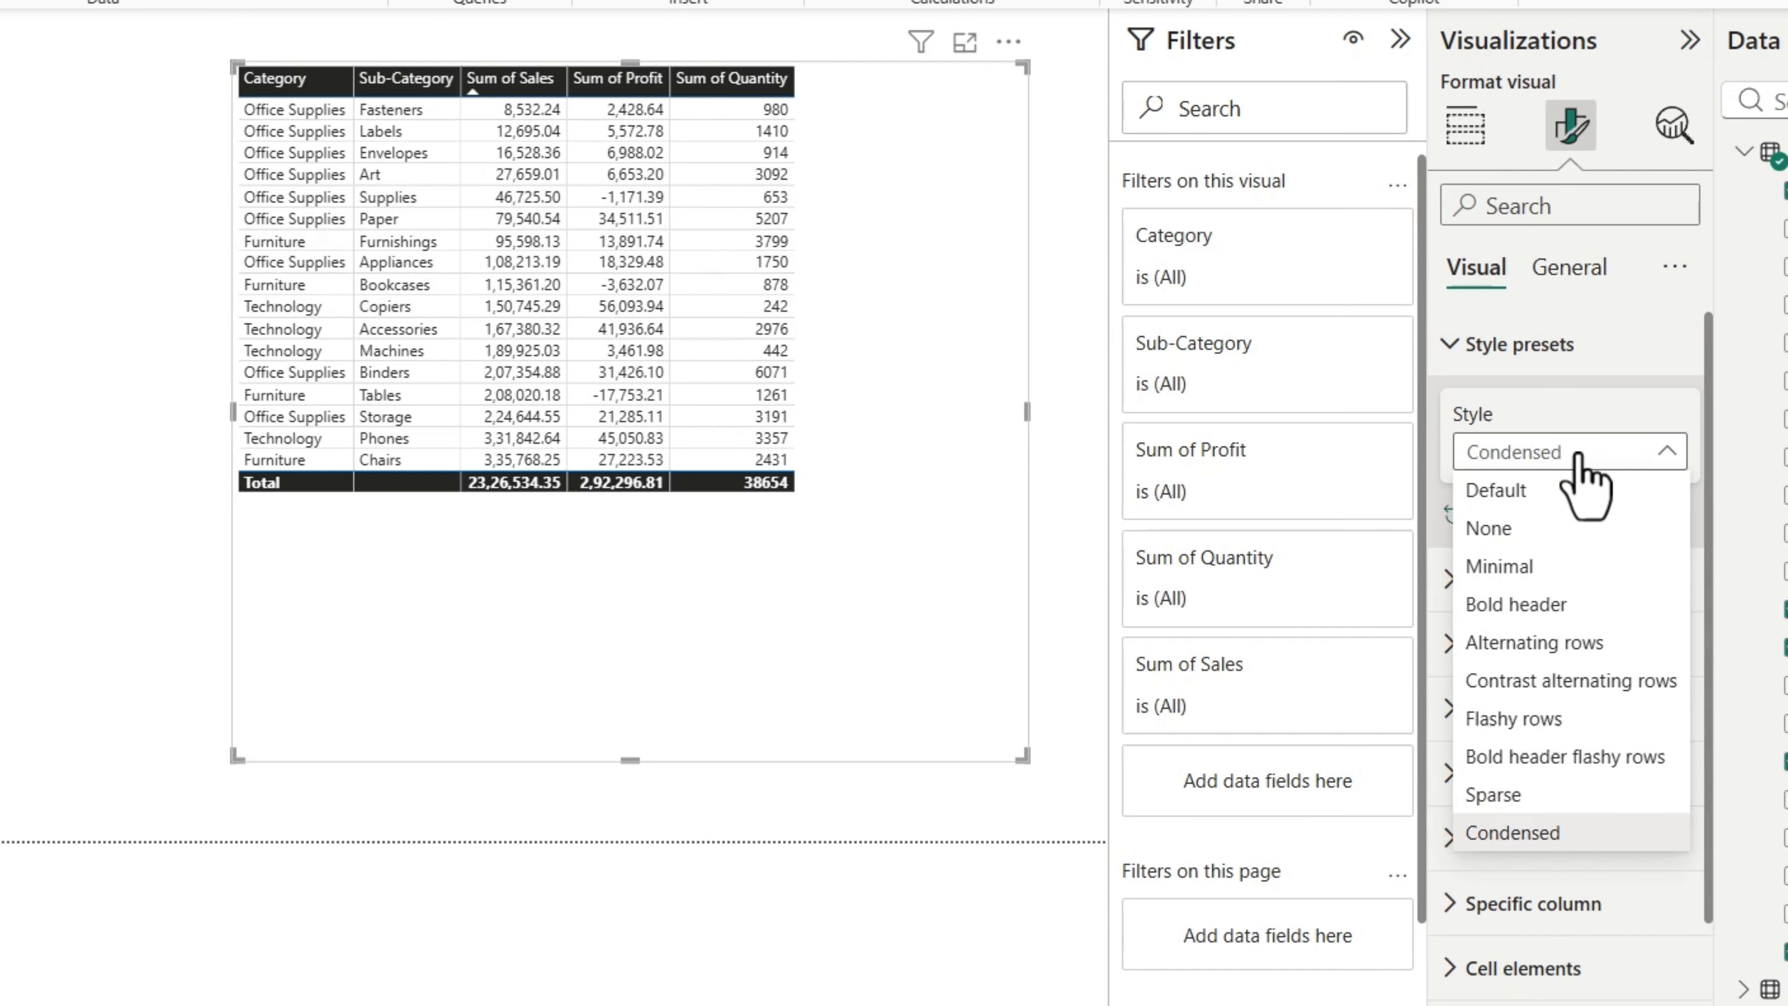
pyautogui.click(1541, 605)
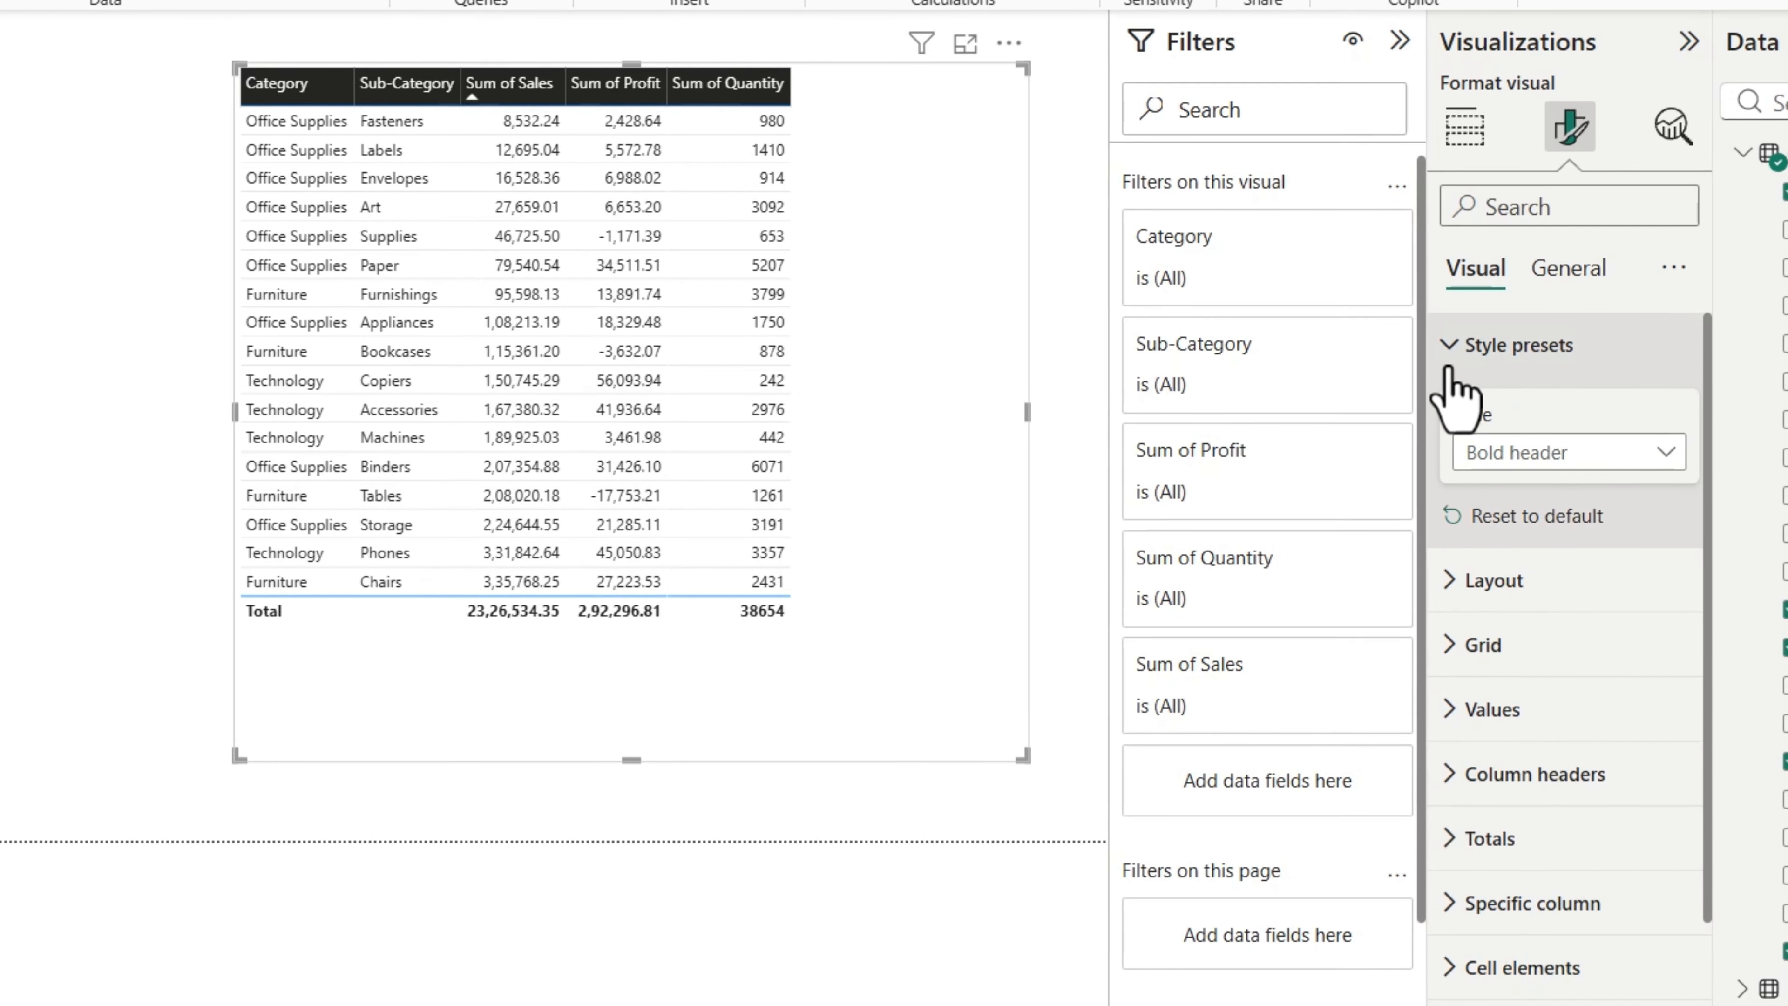
pyautogui.click(1454, 345)
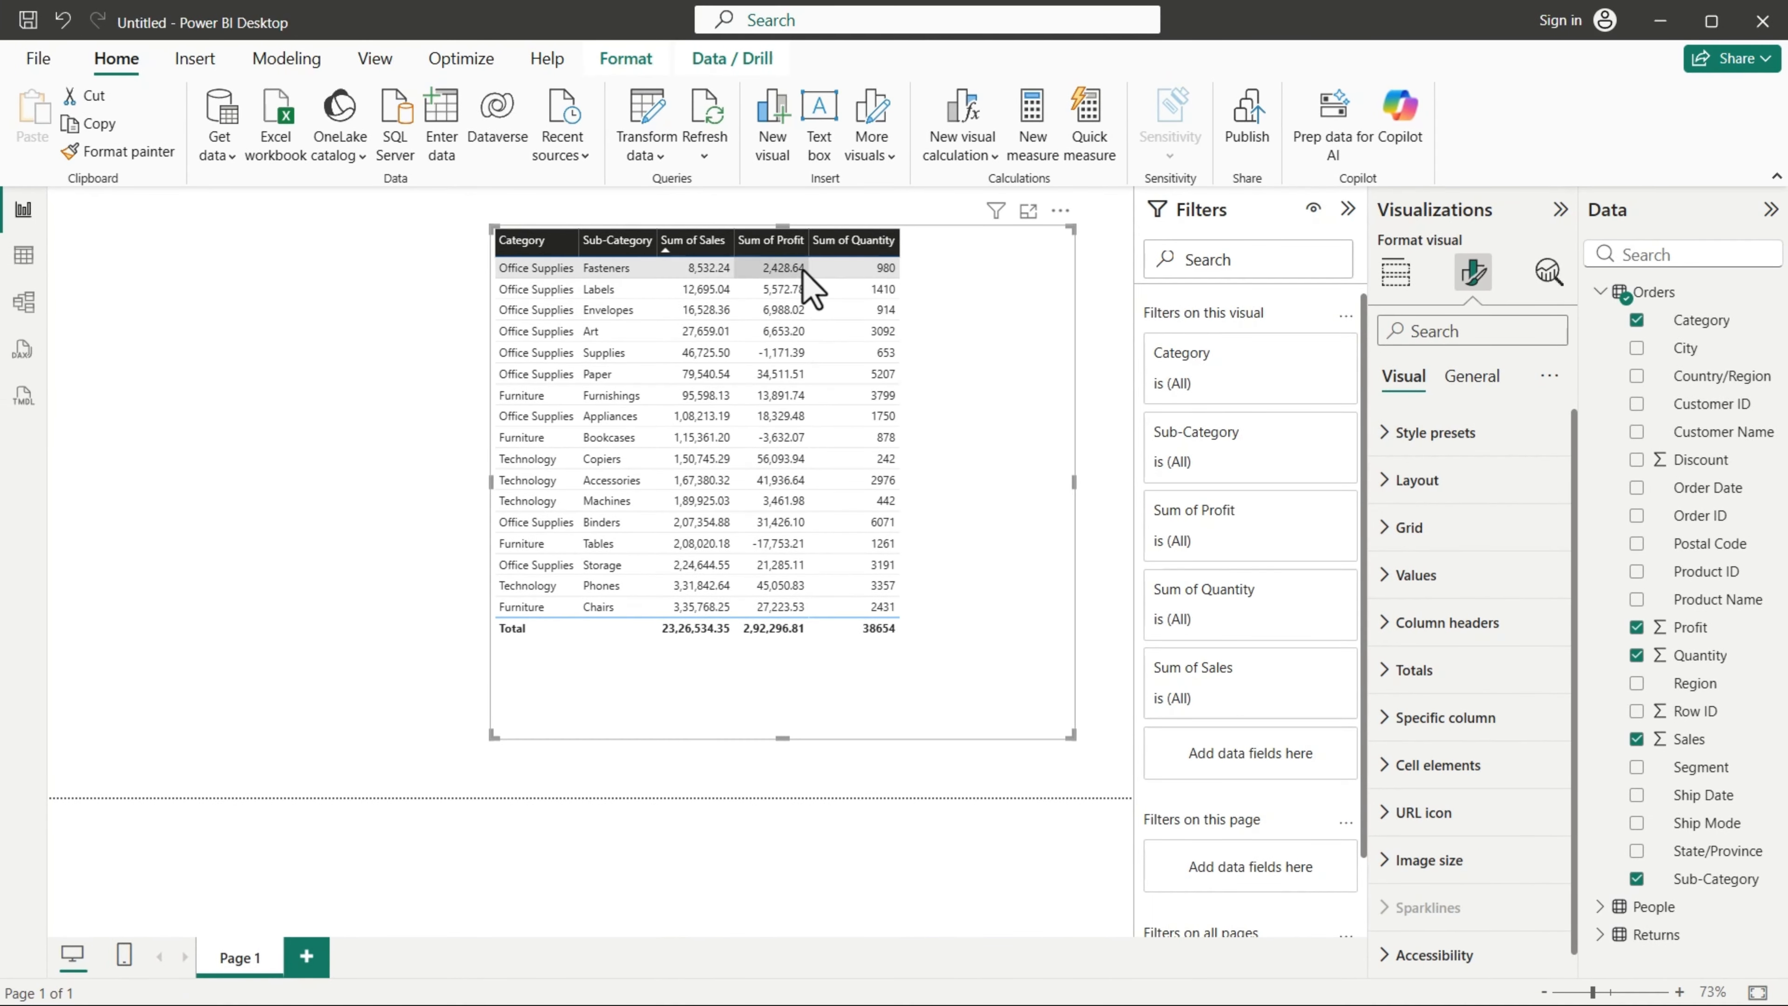
# Step: Start background color conditional formatting for Sum of Profit, using the Gradient format style based on Sum of Profit
pyautogui.click(1394, 275)
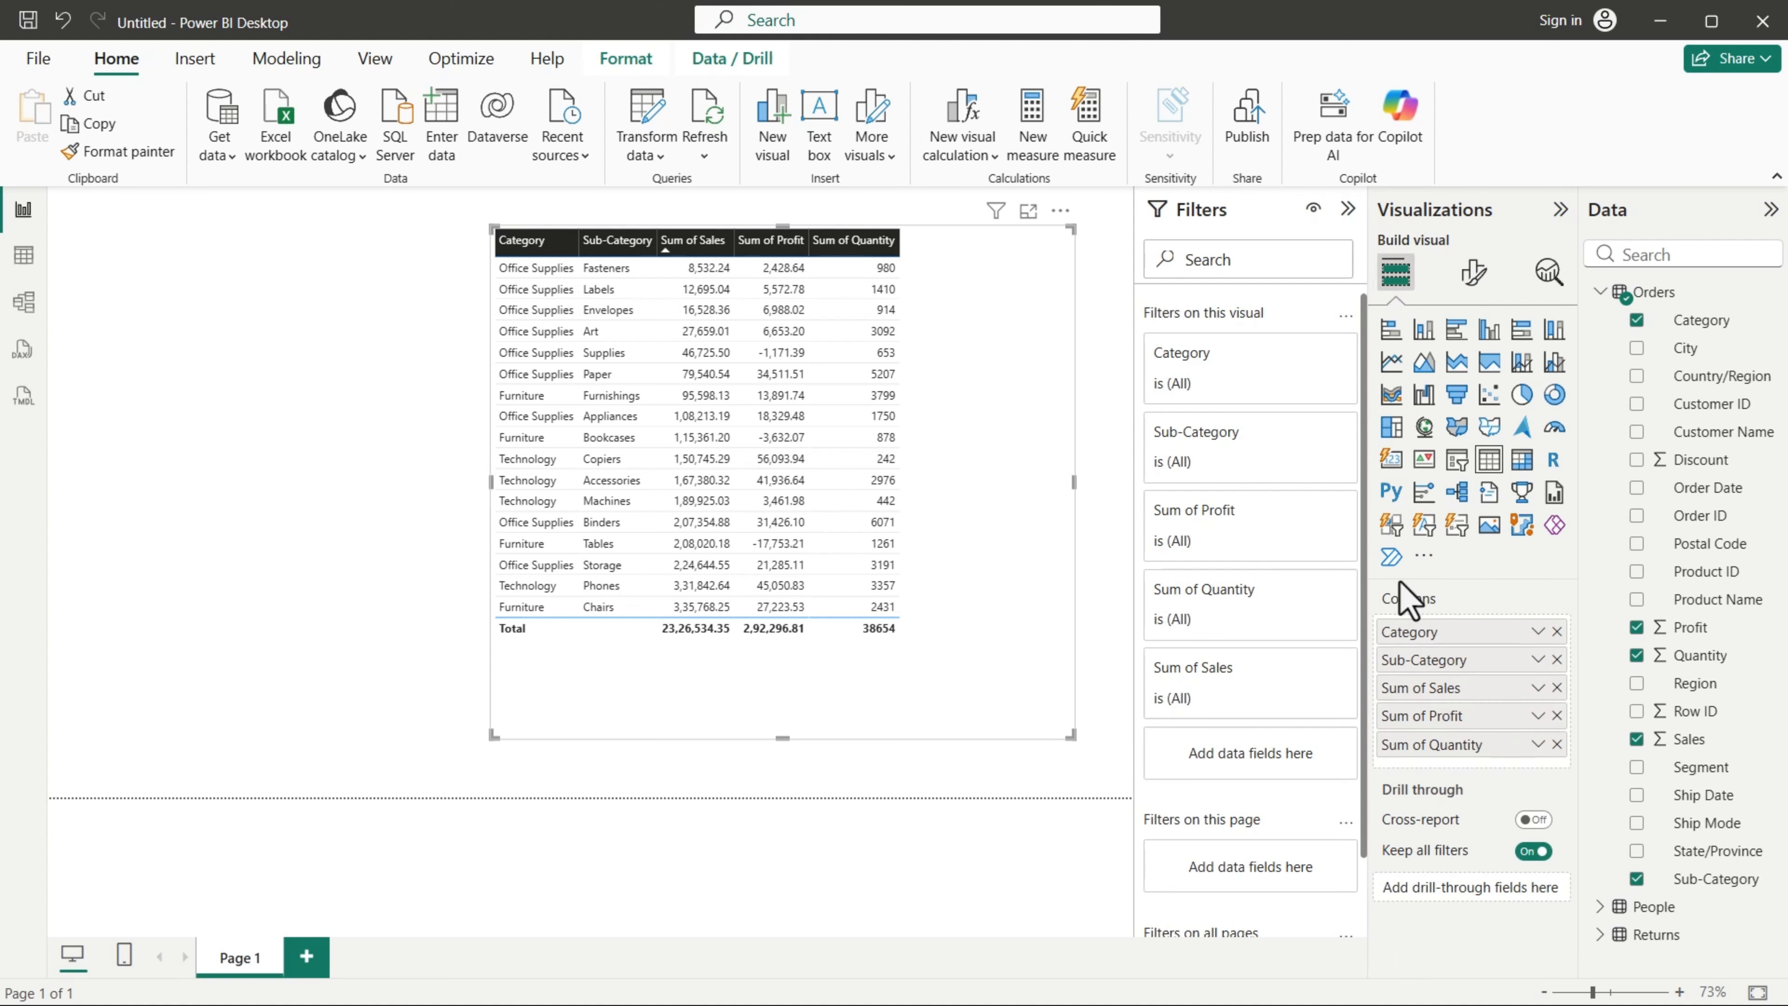
pyautogui.rightClick(1438, 719)
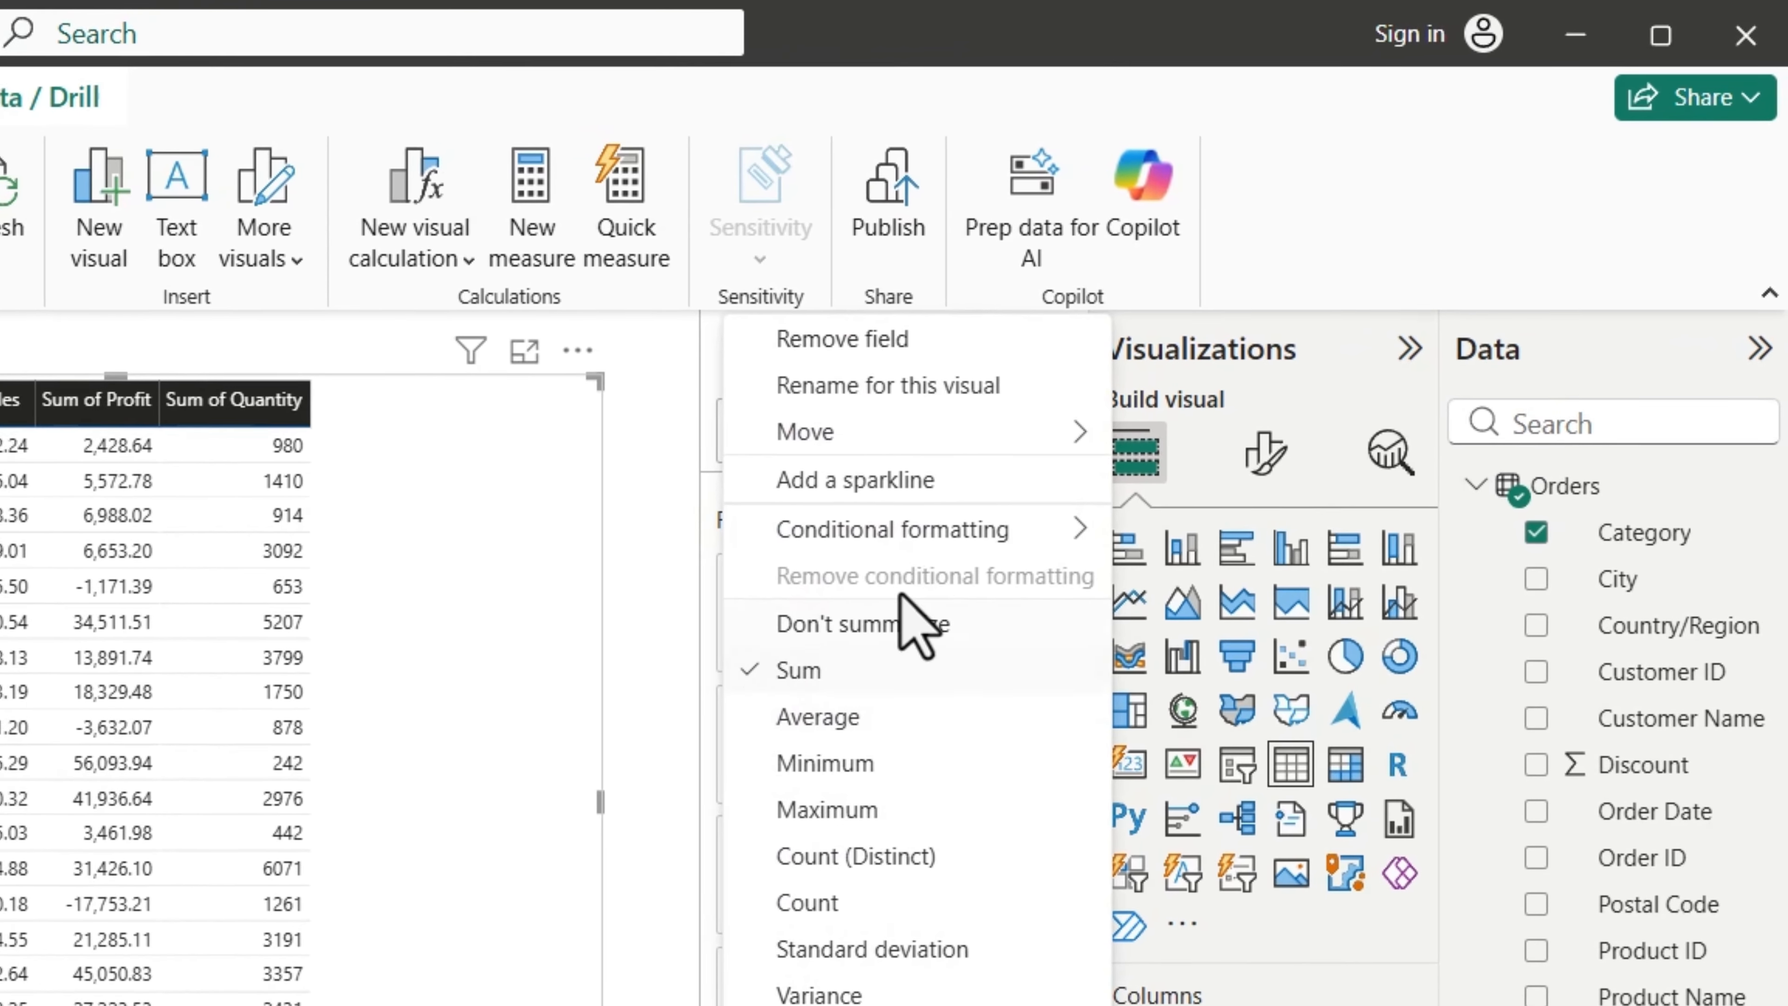
pyautogui.moveTo(1262, 319)
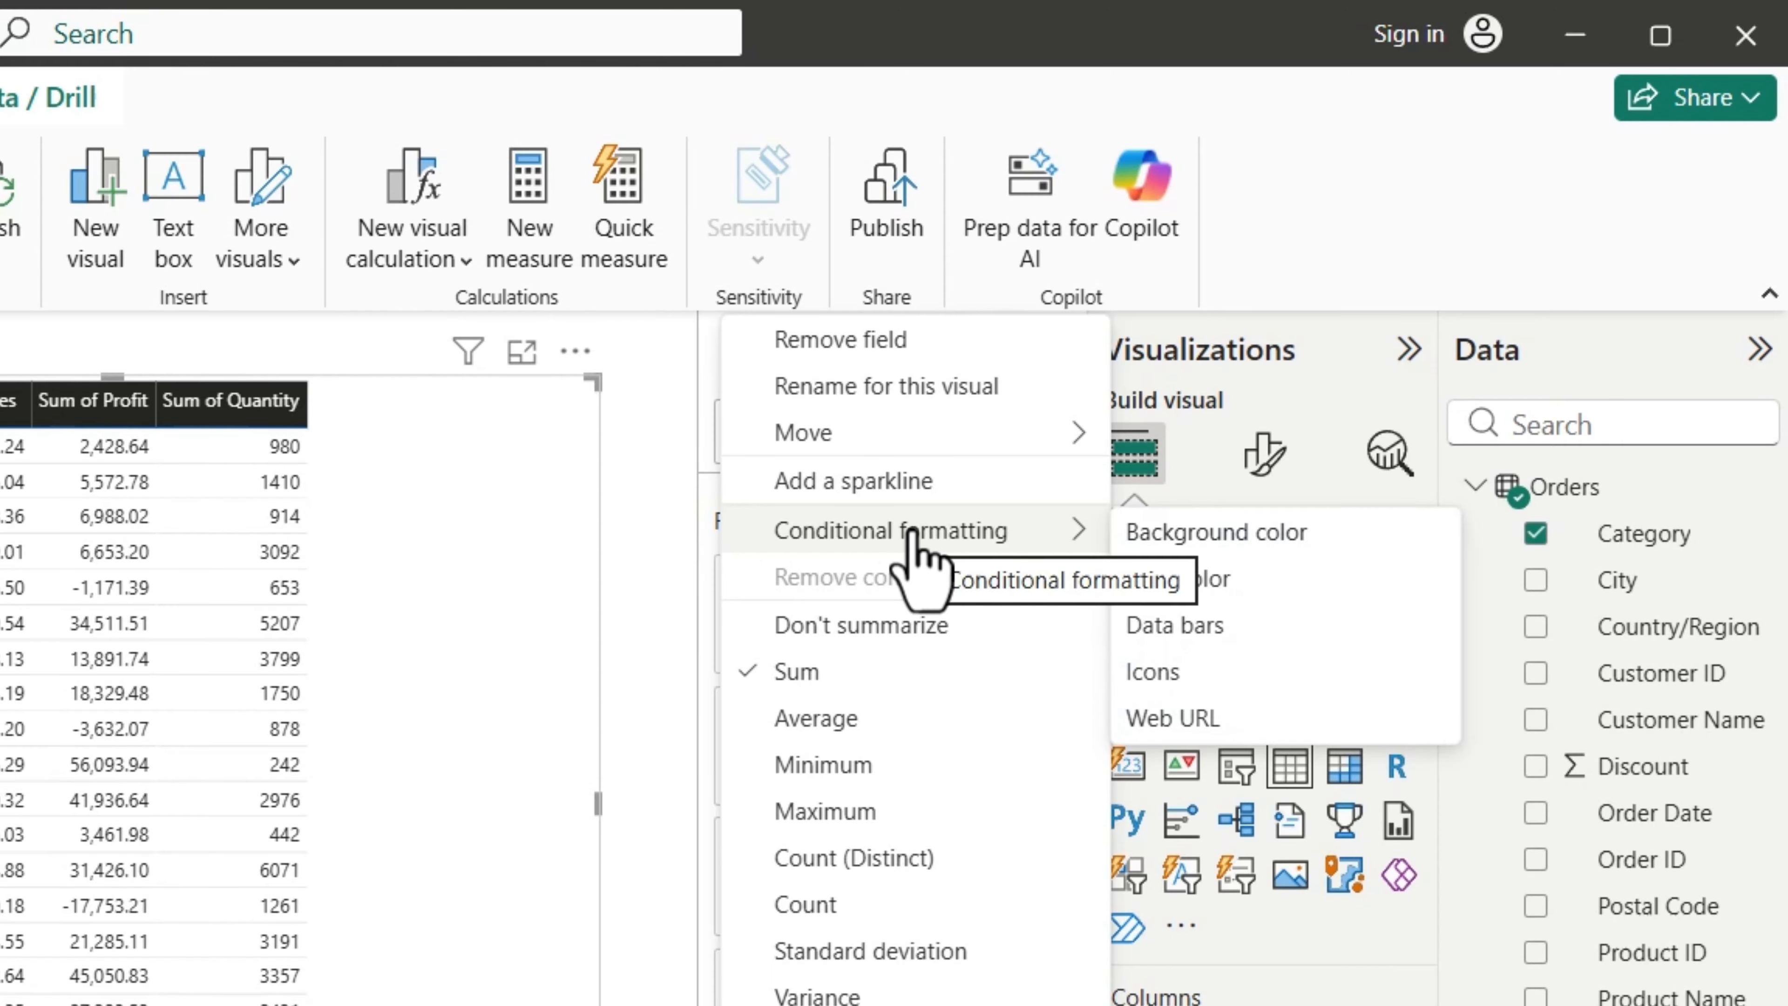
pyautogui.click(1206, 536)
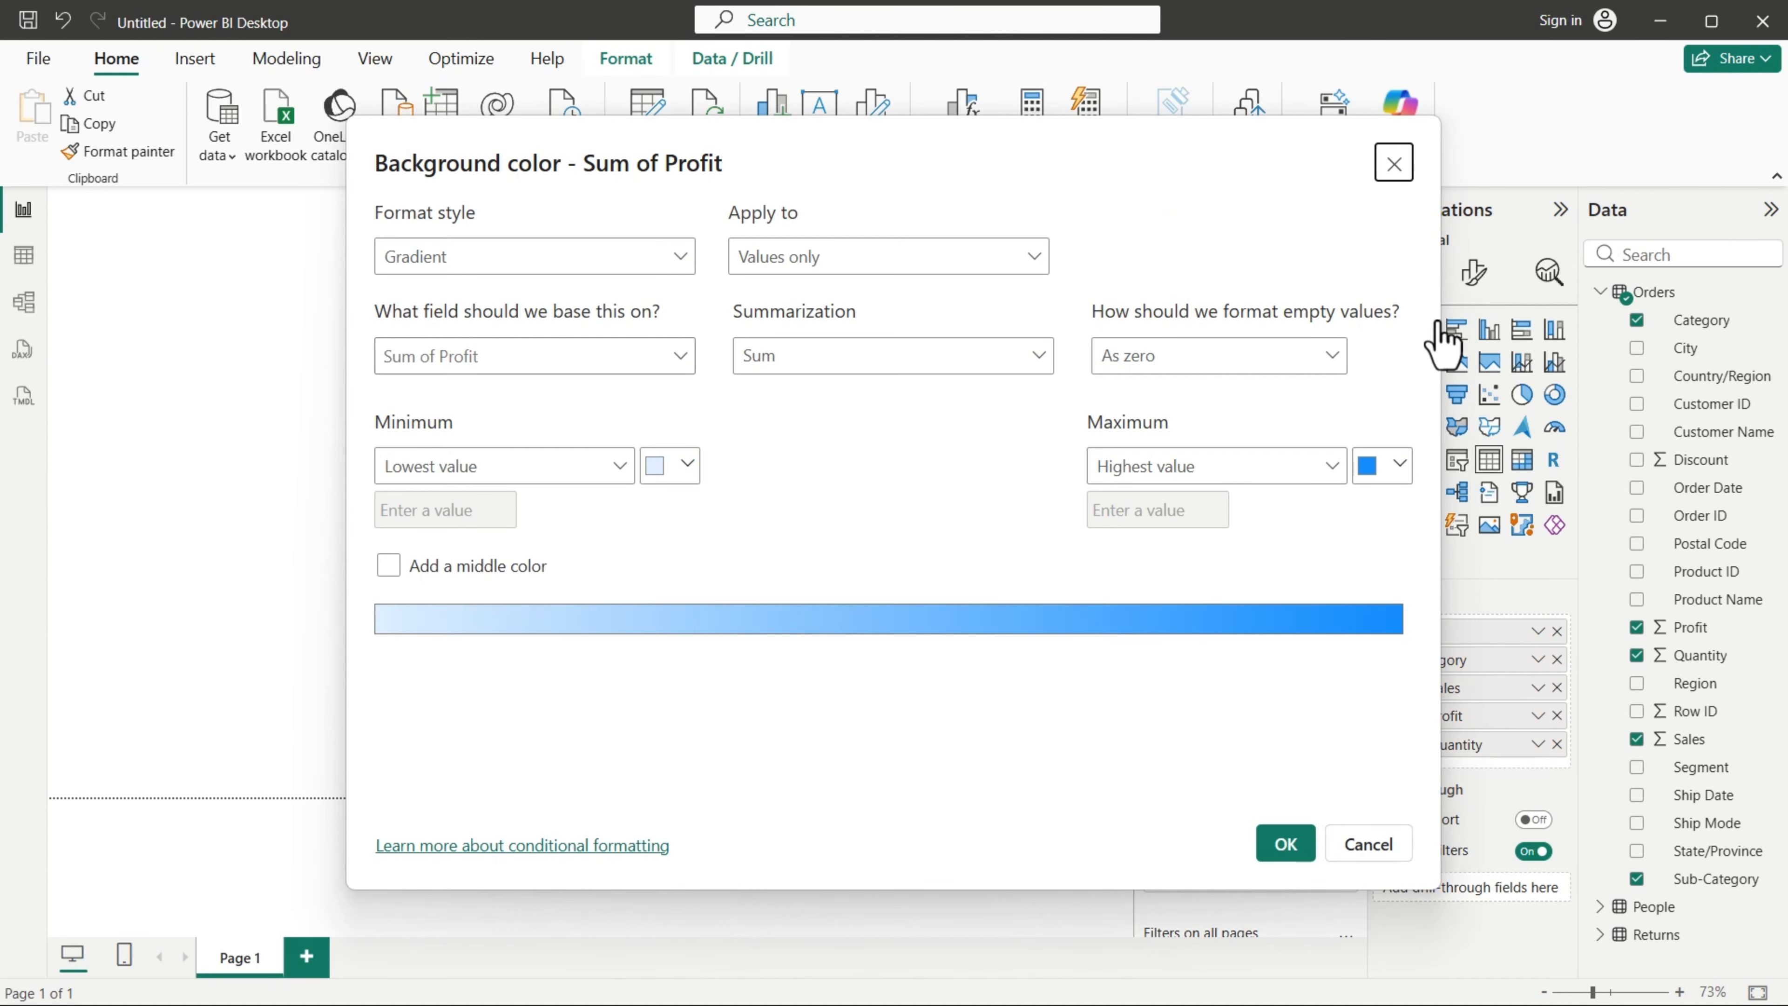
pyautogui.click(648, 253)
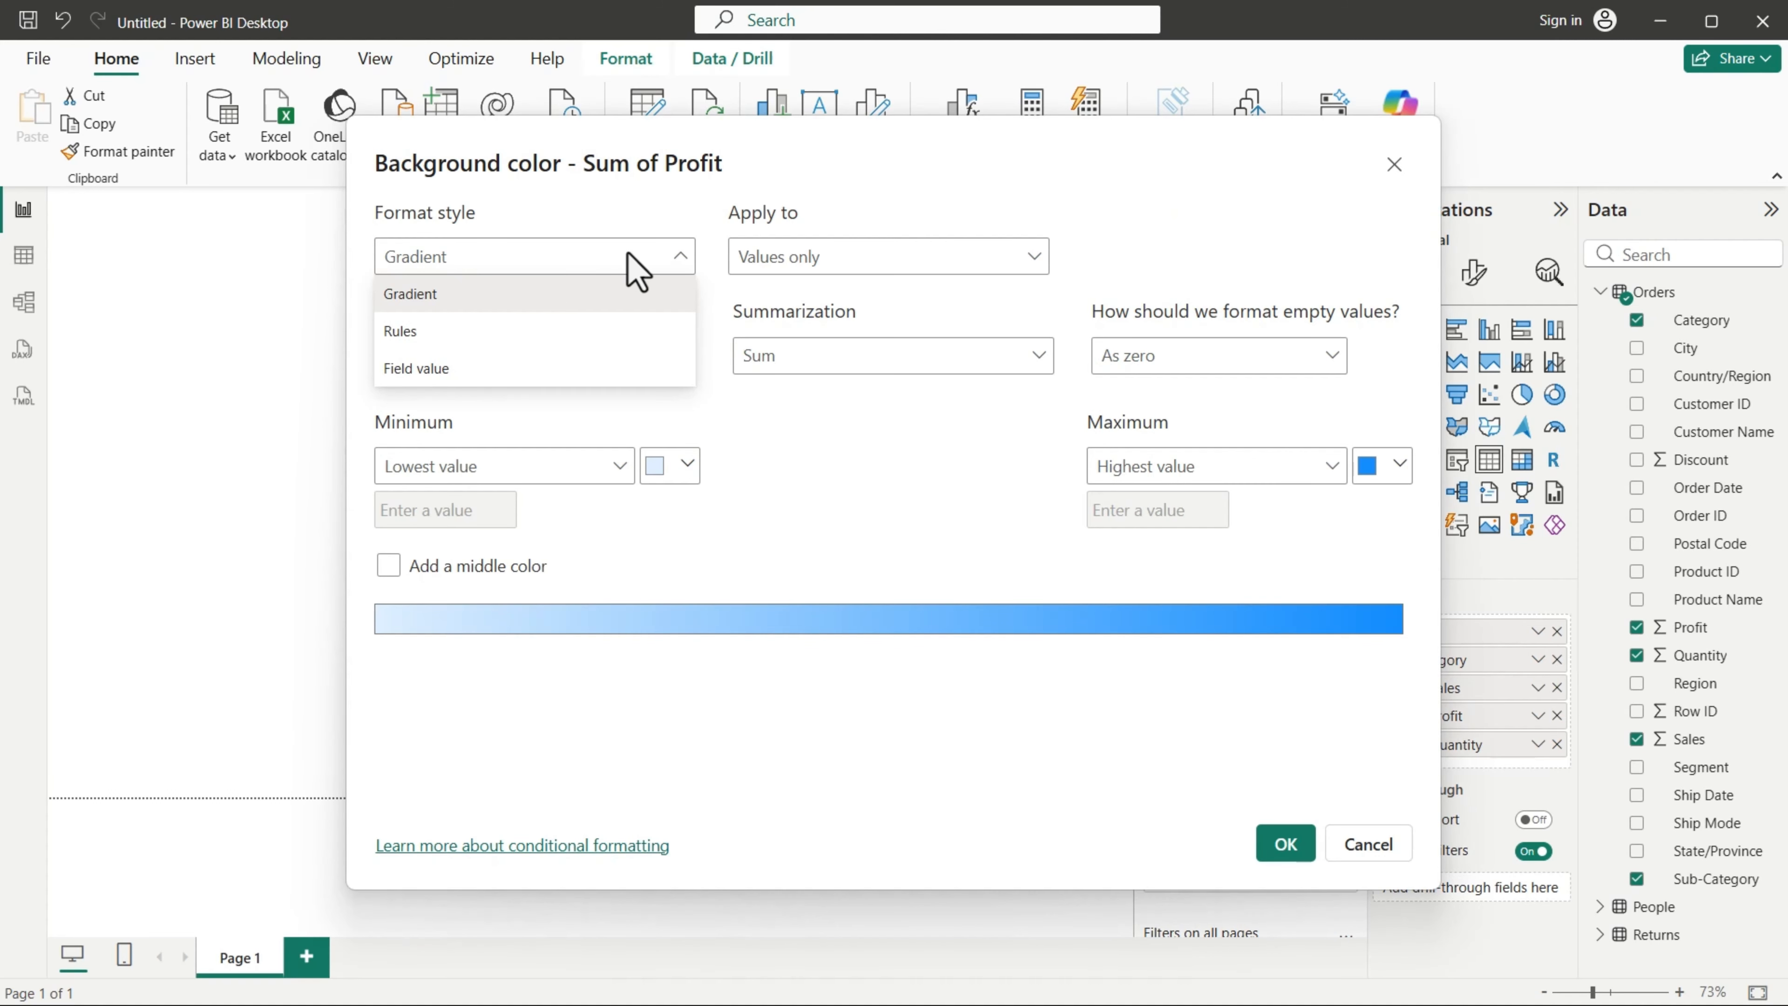
pyautogui.click(530, 289)
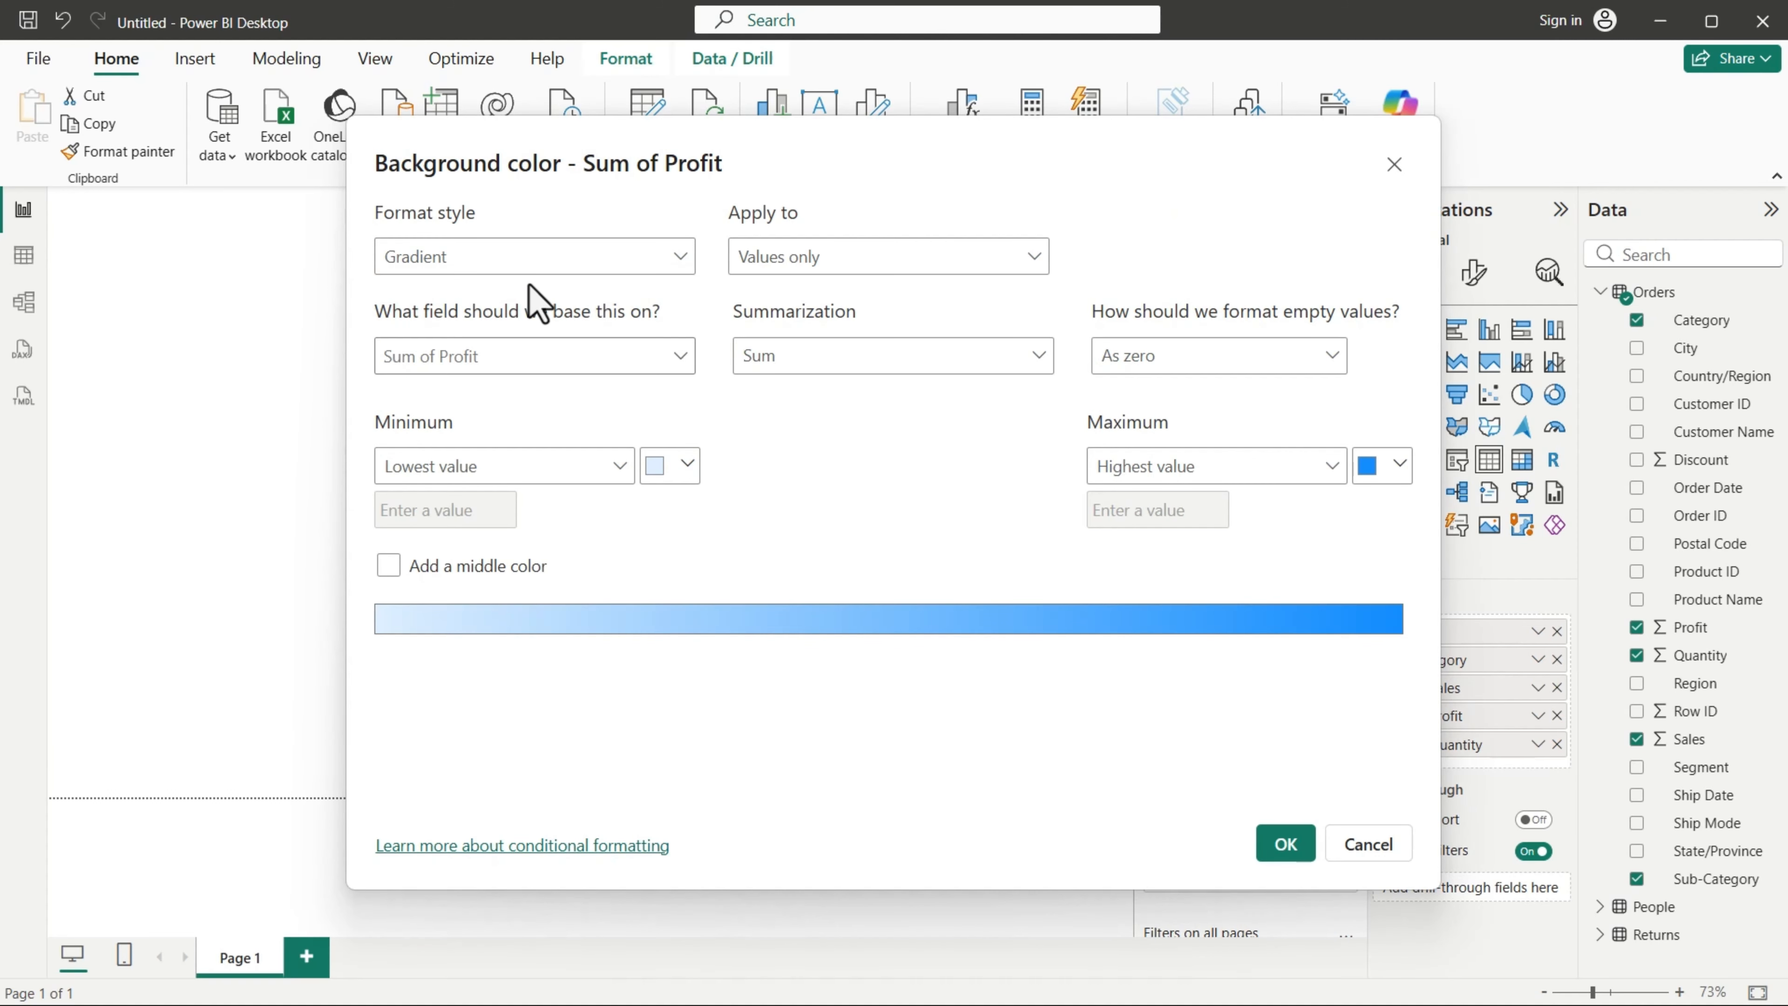
pyautogui.click(602, 352)
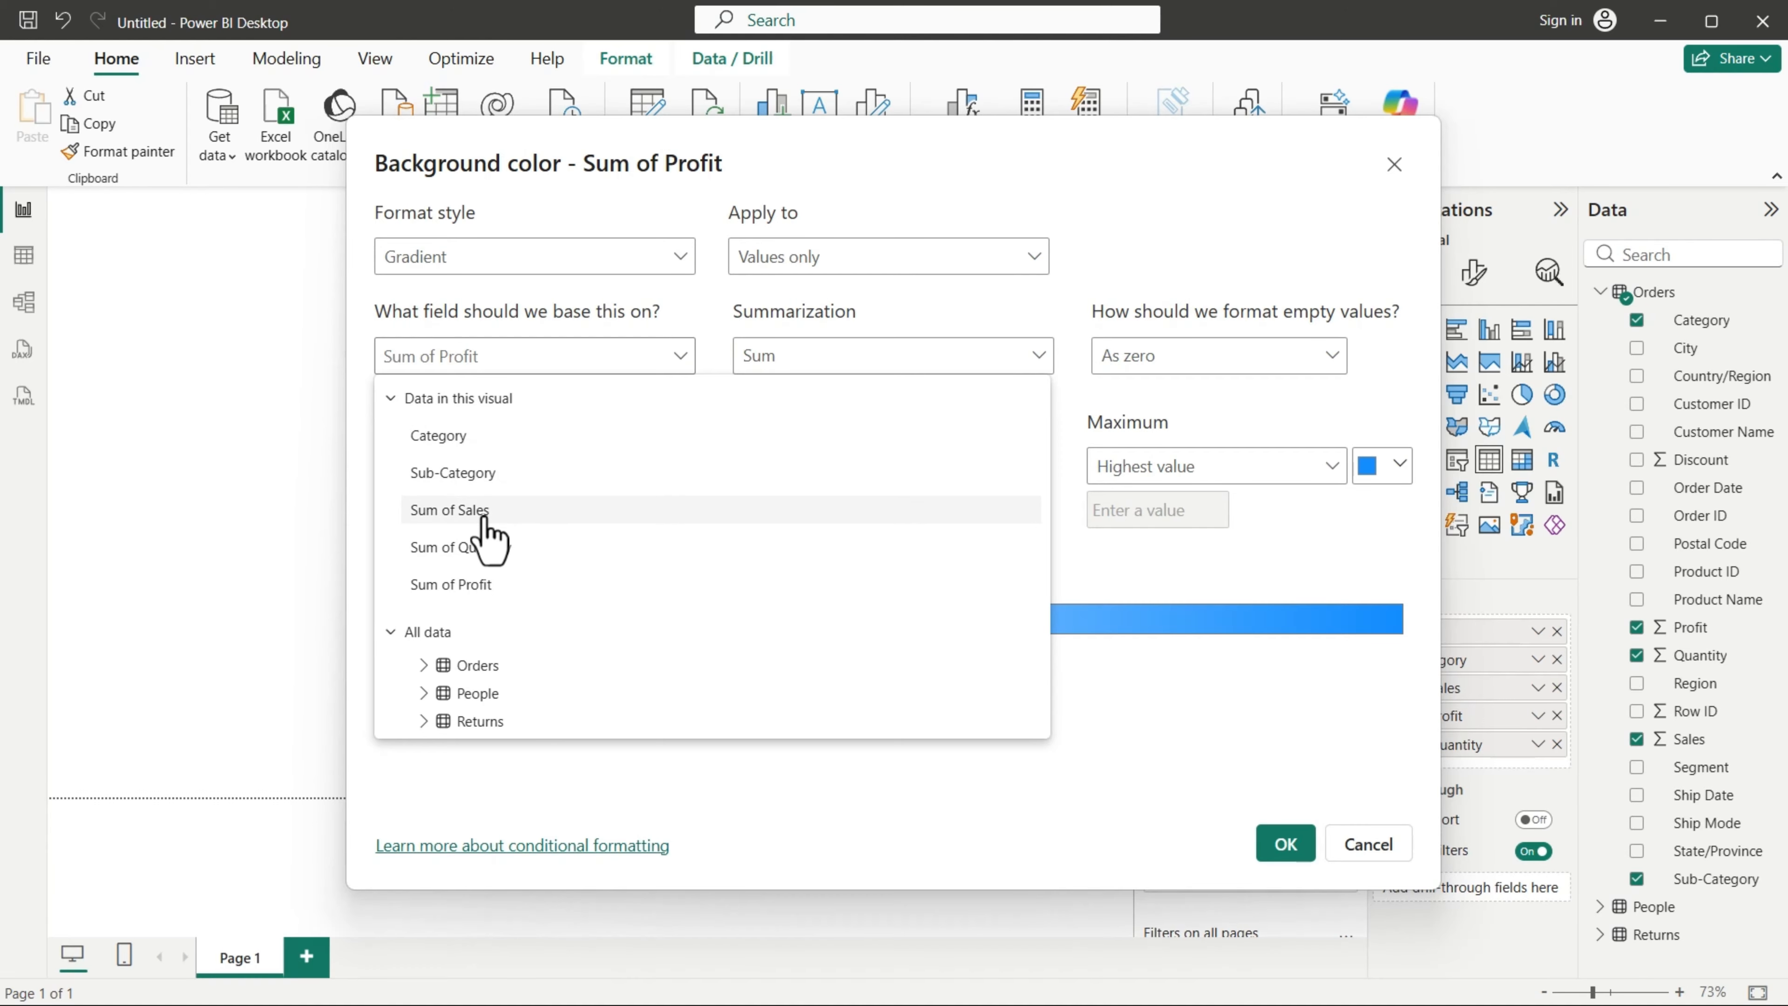
pyautogui.click(491, 595)
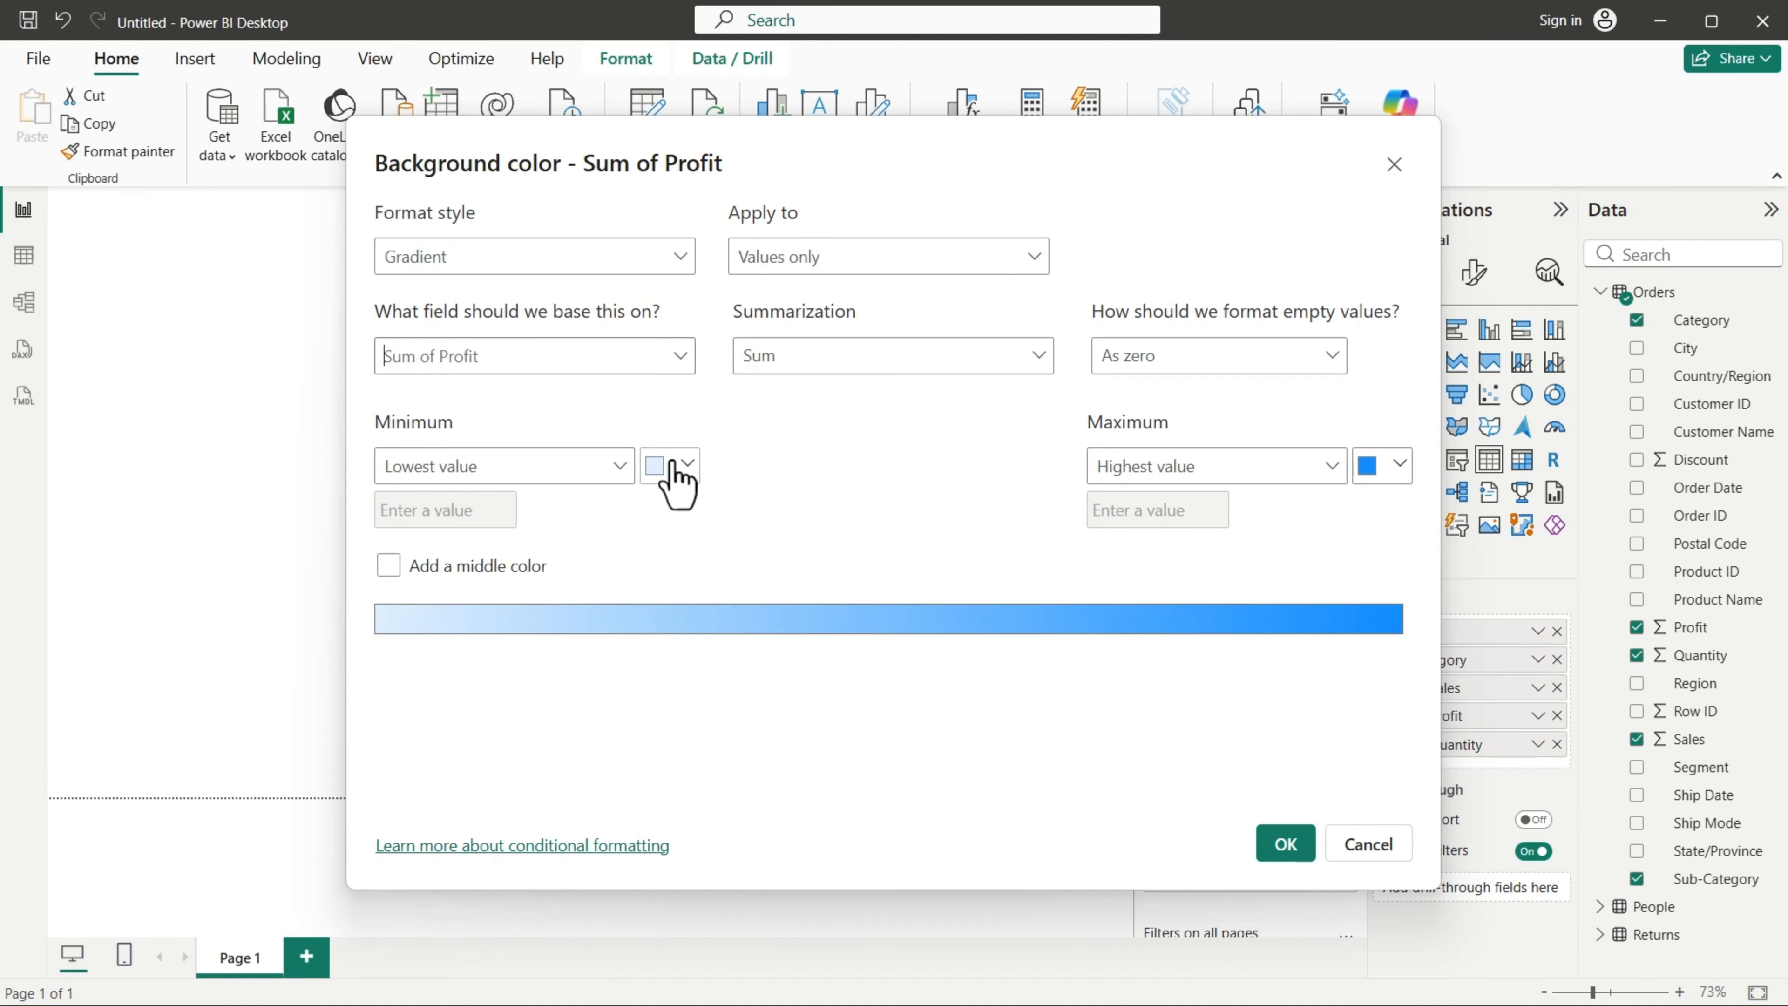
# Step: Set the gradient's lowest-value color to light red and its highest-value color to green, and apply the formatting
pyautogui.click(686, 466)
pyautogui.click(964, 607)
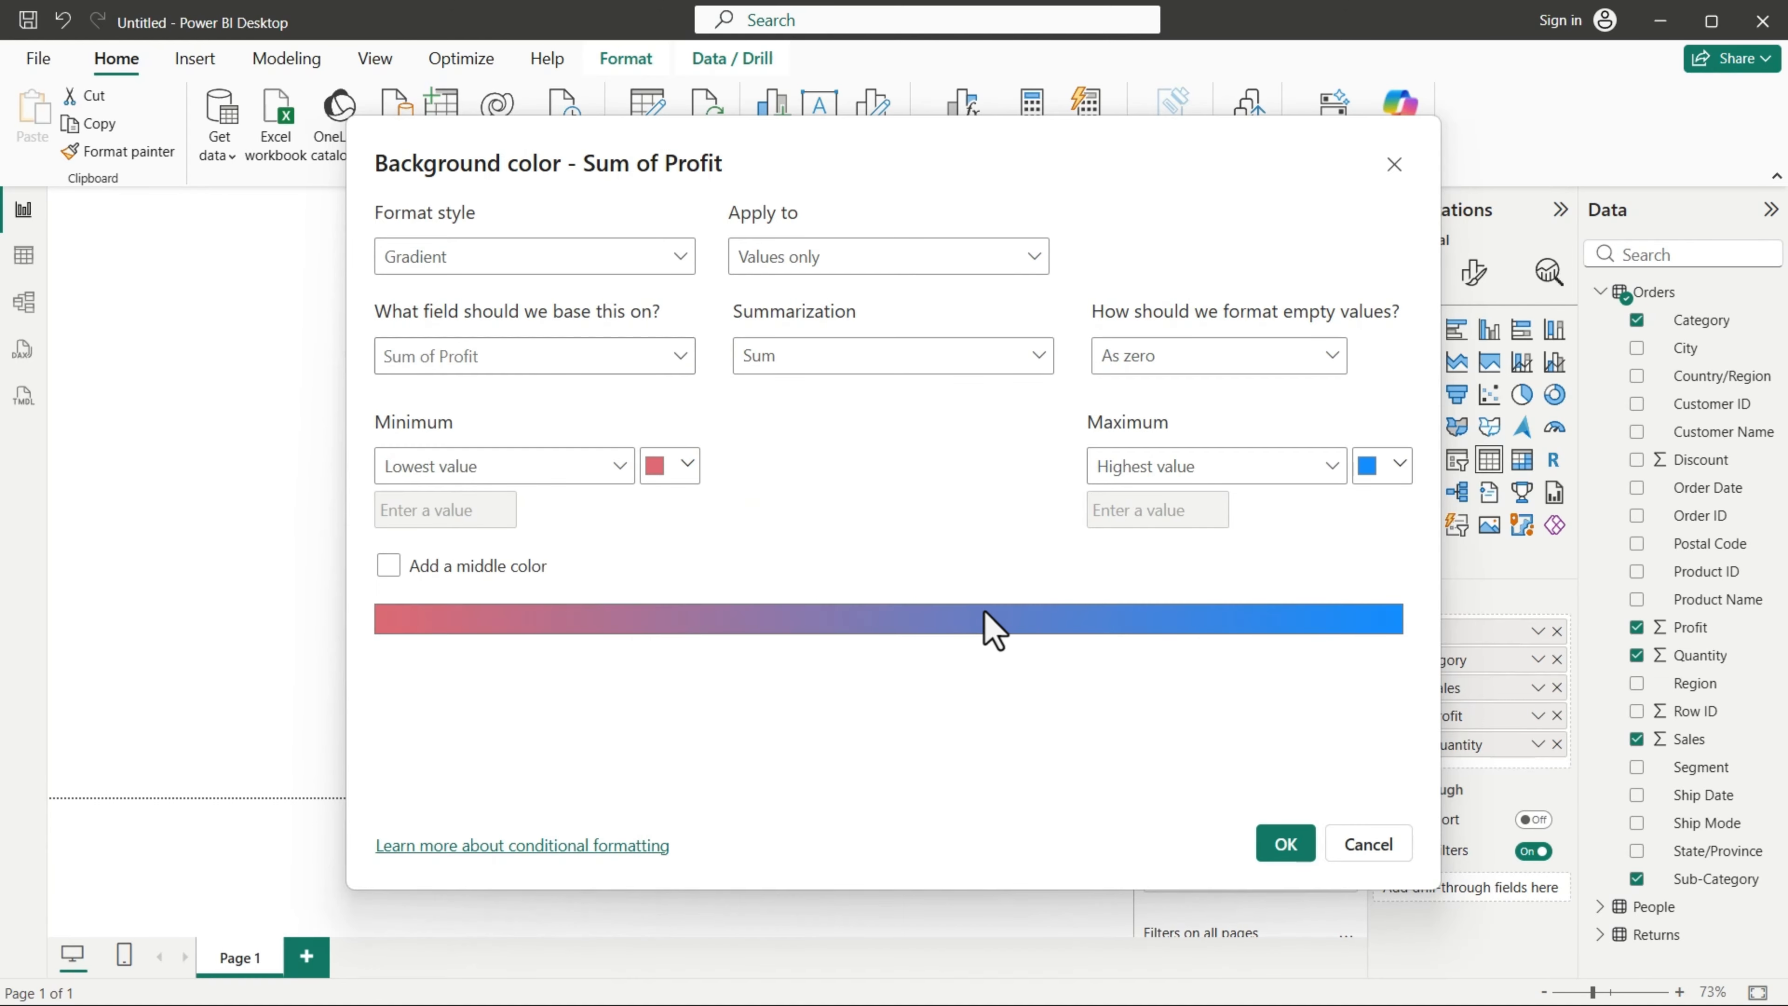
pyautogui.click(1398, 466)
pyautogui.click(1158, 856)
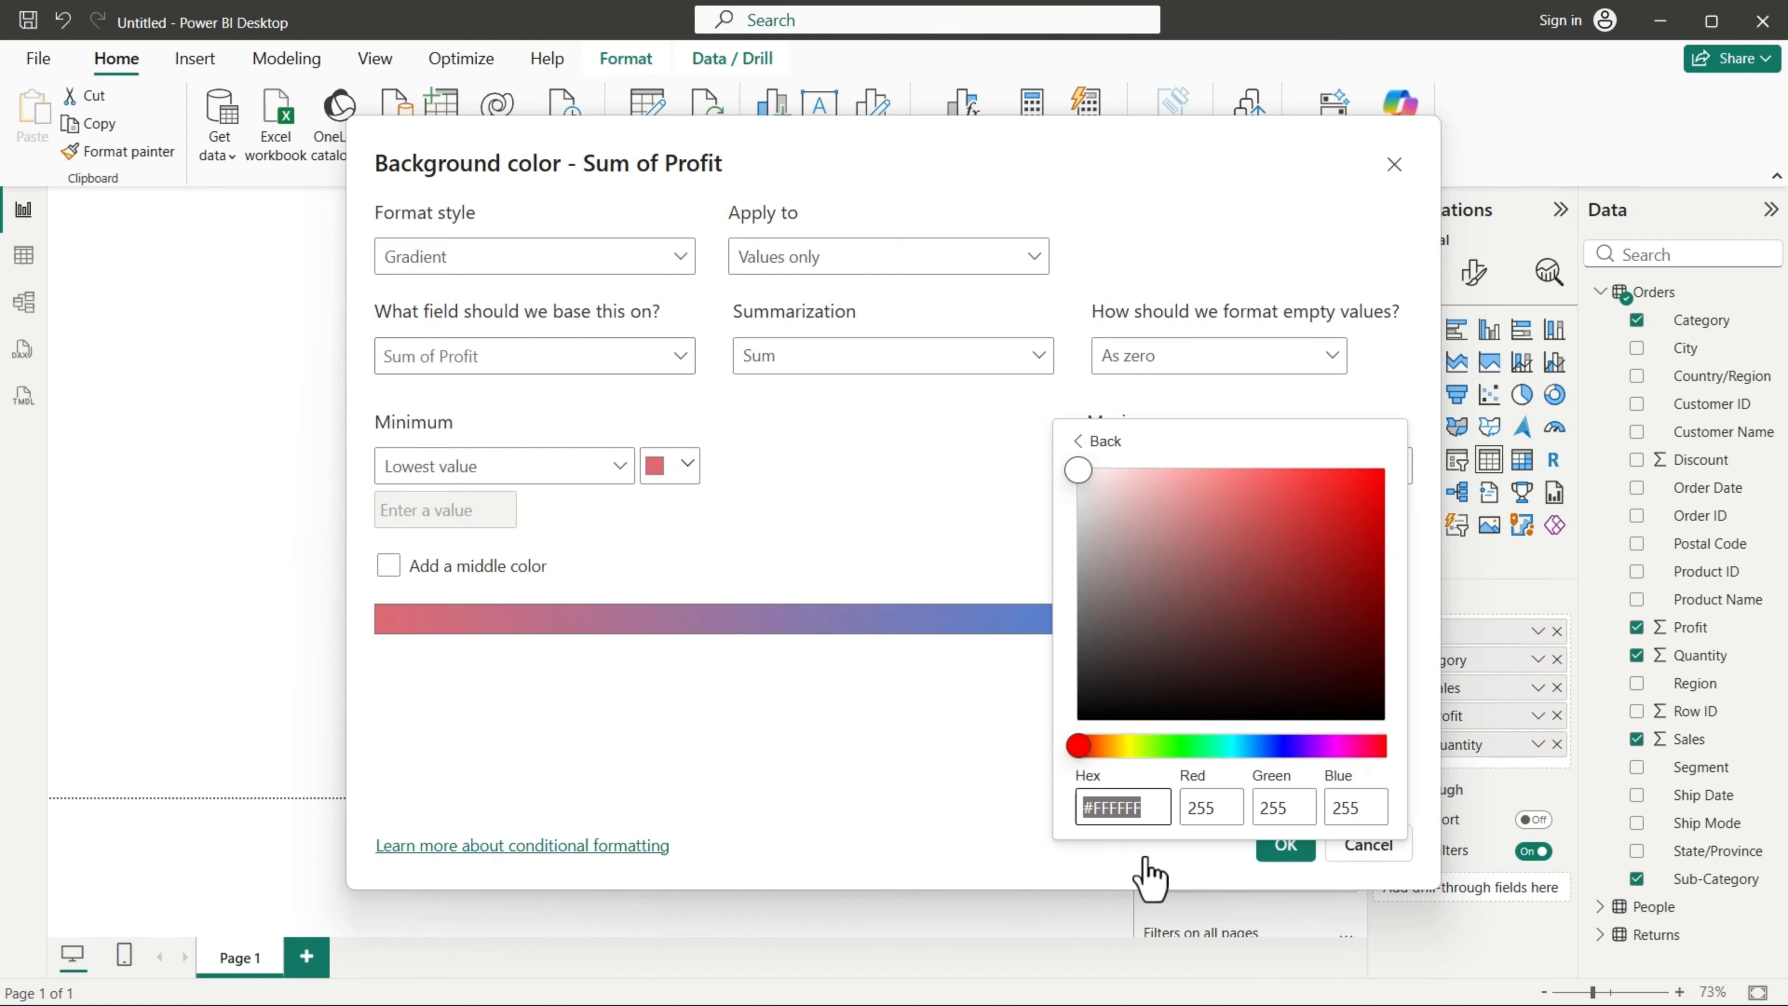
pyautogui.click(1189, 745)
pyautogui.click(1371, 523)
pyautogui.click(961, 778)
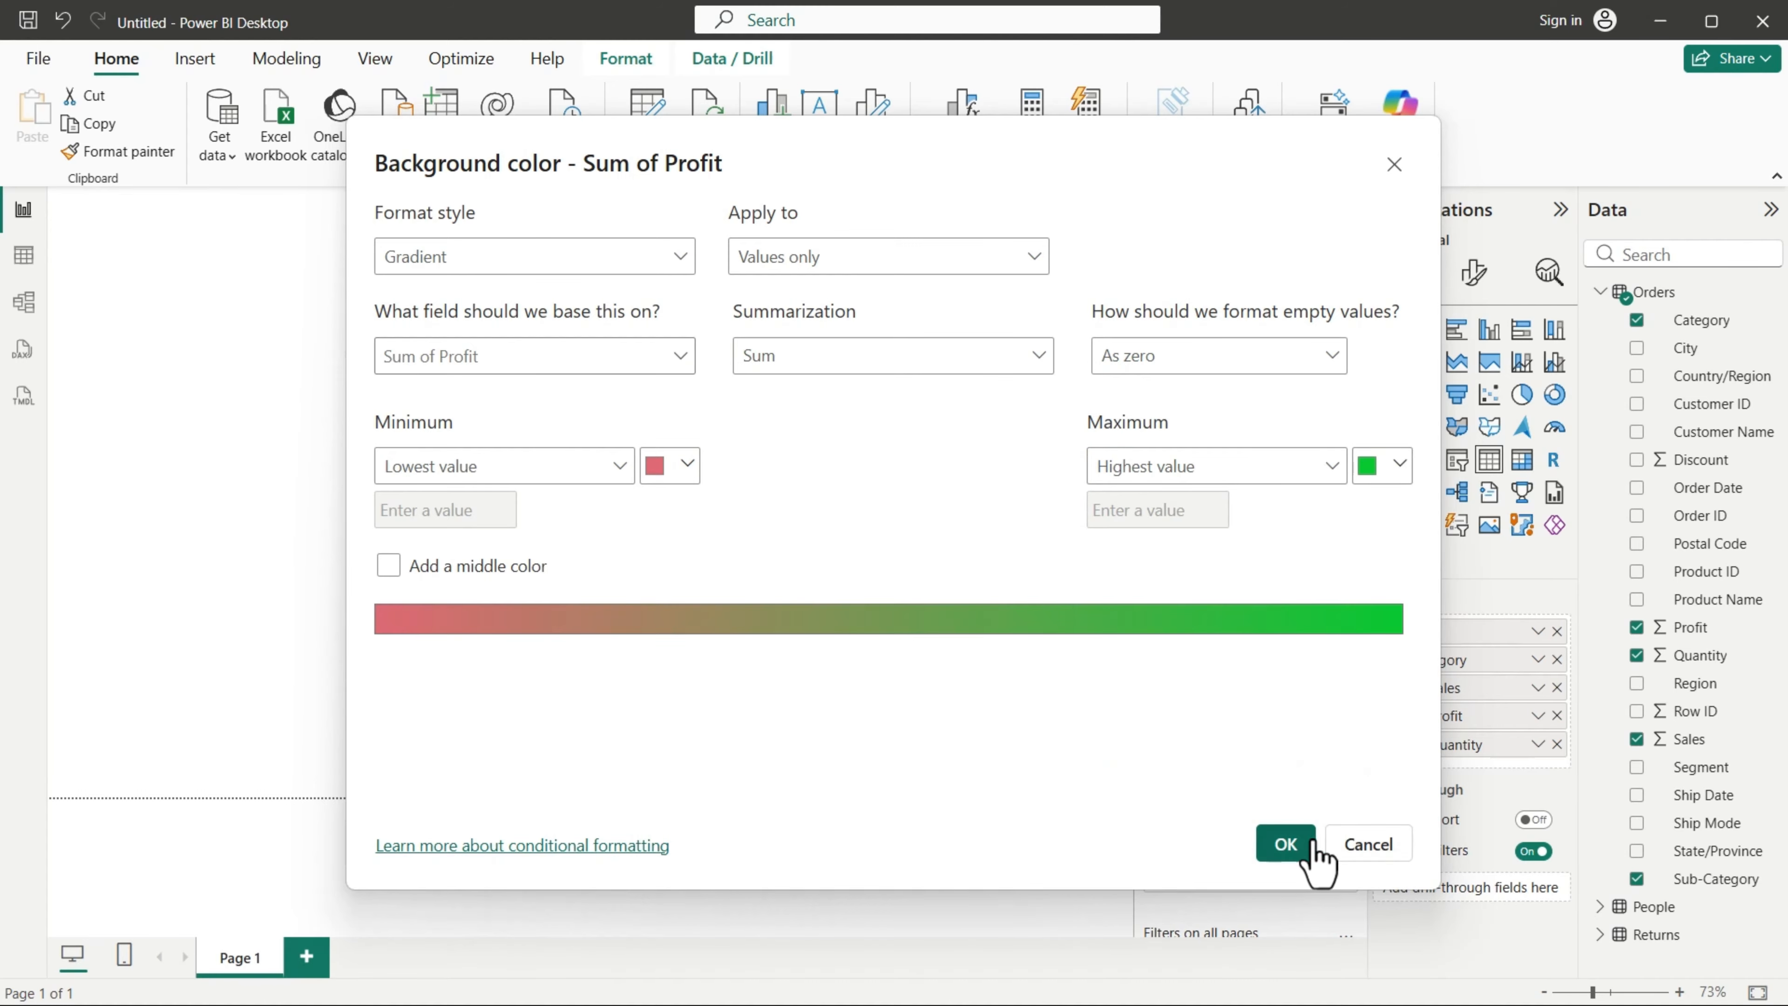
pyautogui.click(1286, 844)
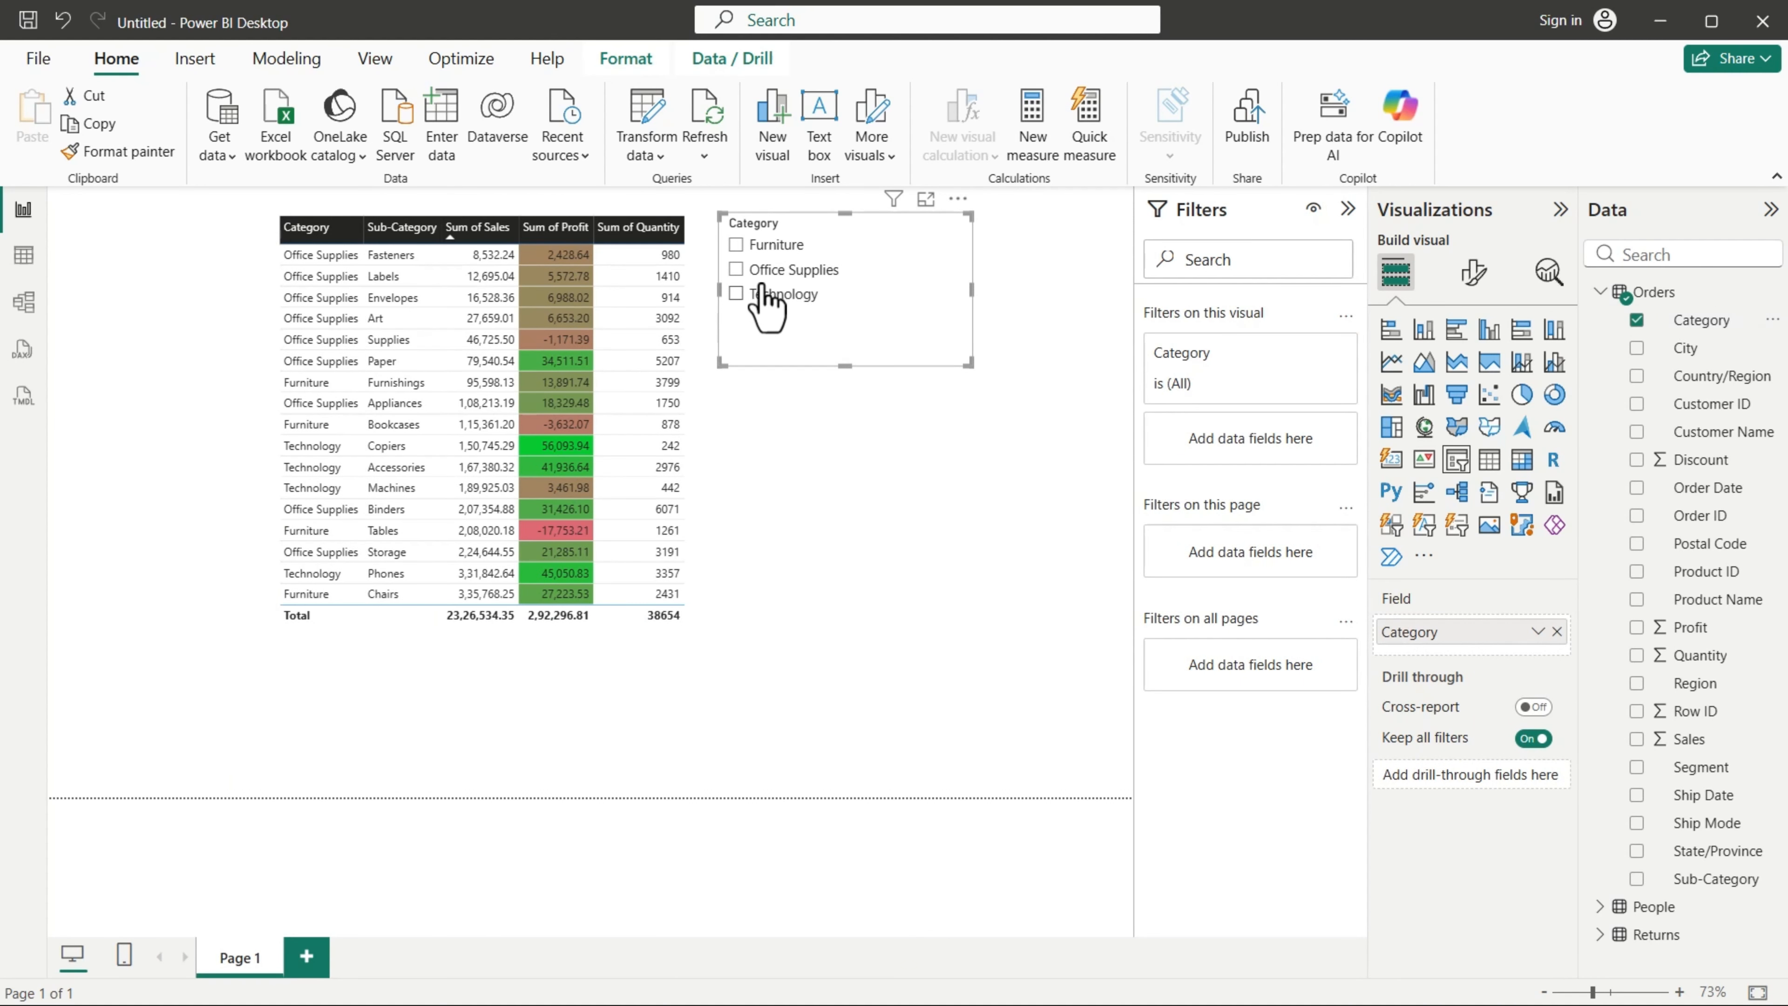
# Step: Test the Category slicer on the table with Furniture, Office Supplies and Technology, and clear the selection
pyautogui.click(736, 245)
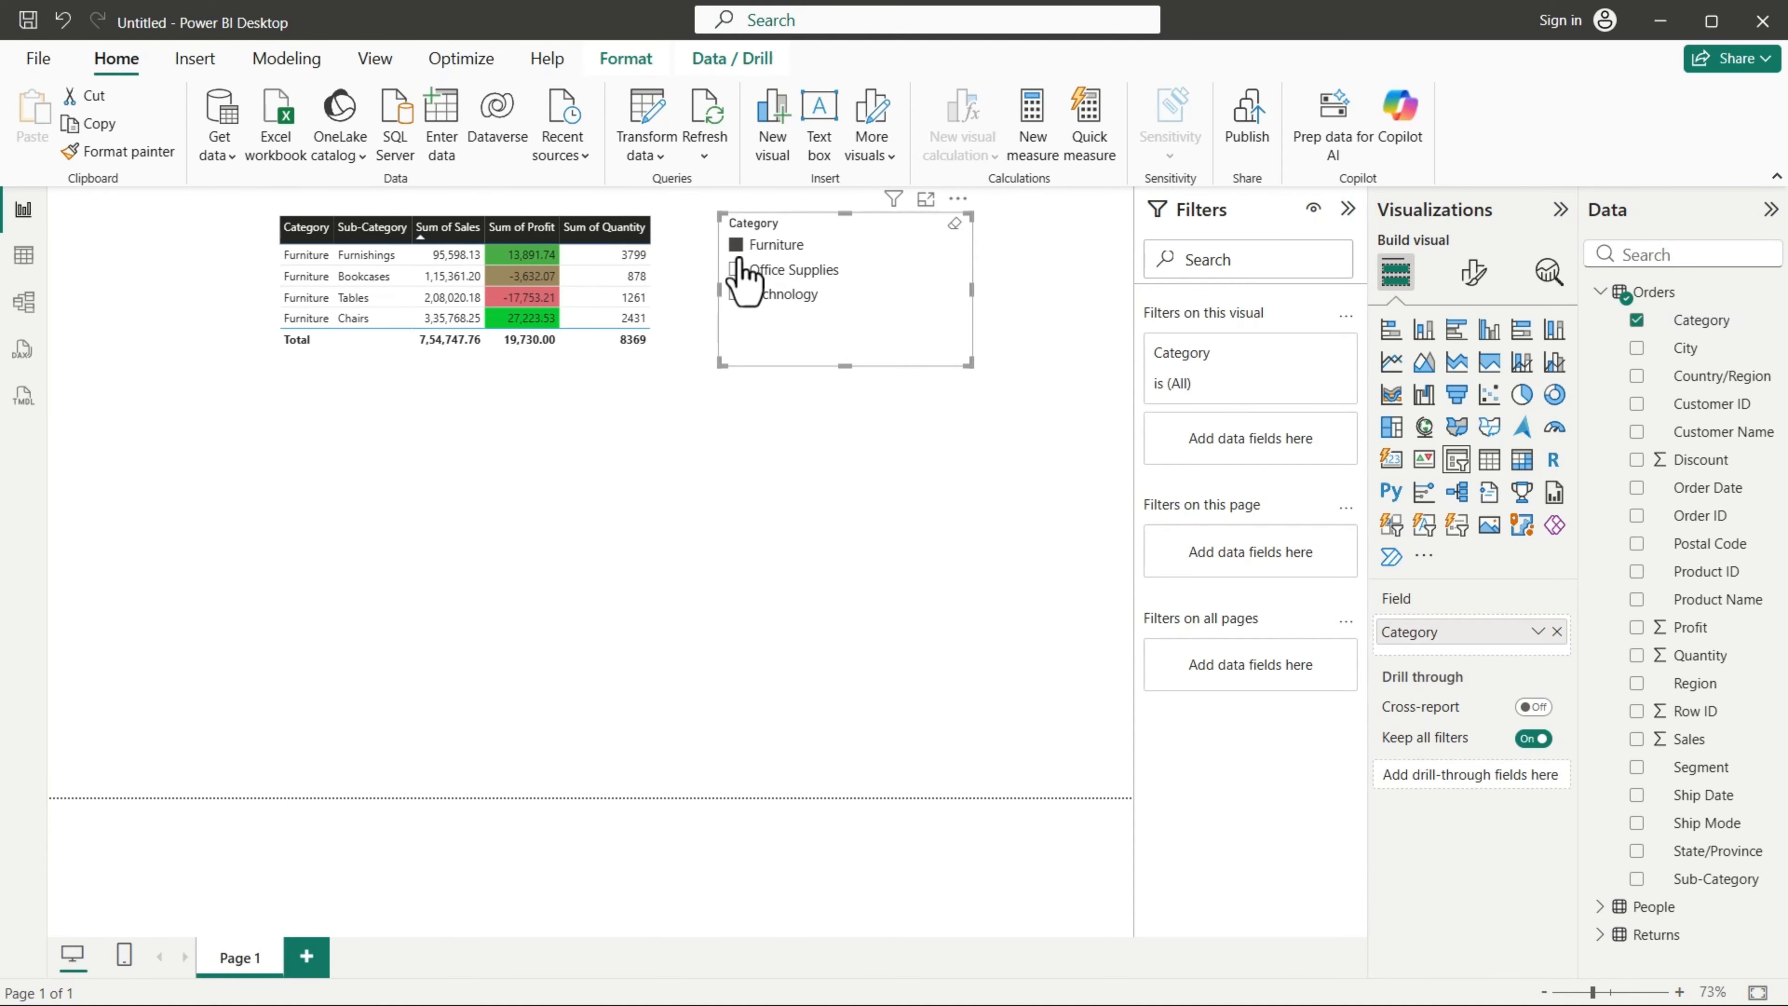
pyautogui.click(736, 270)
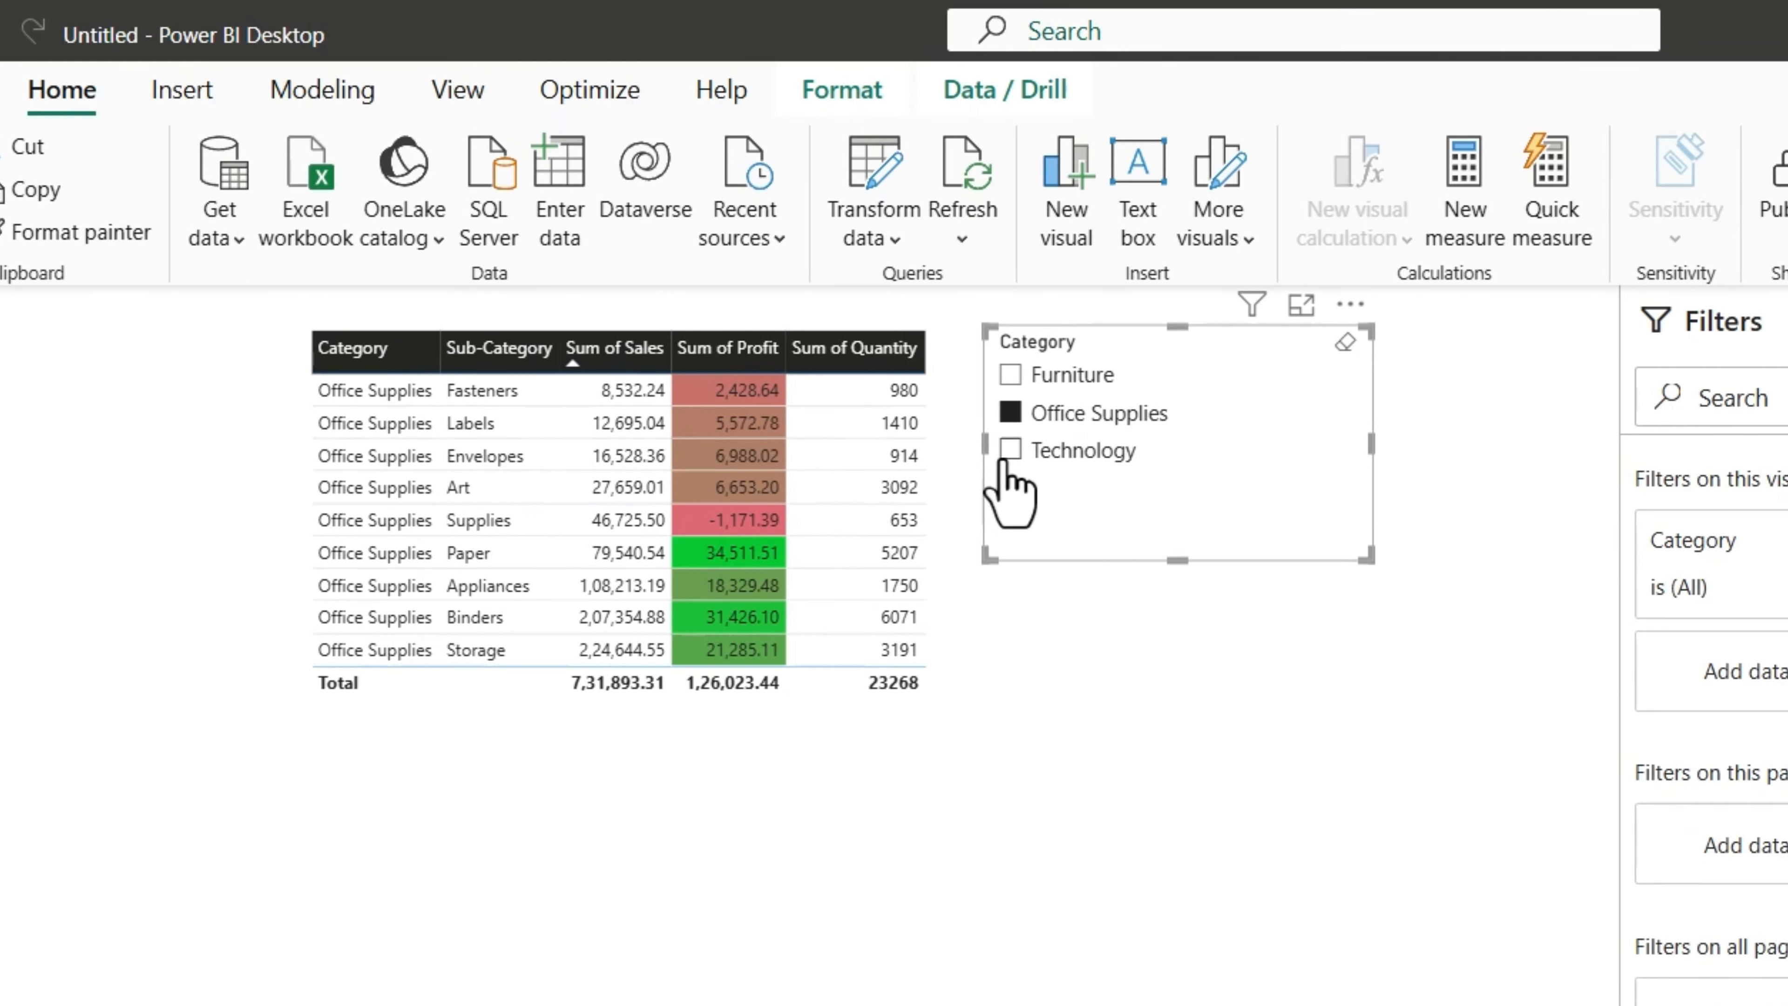
pyautogui.click(1009, 450)
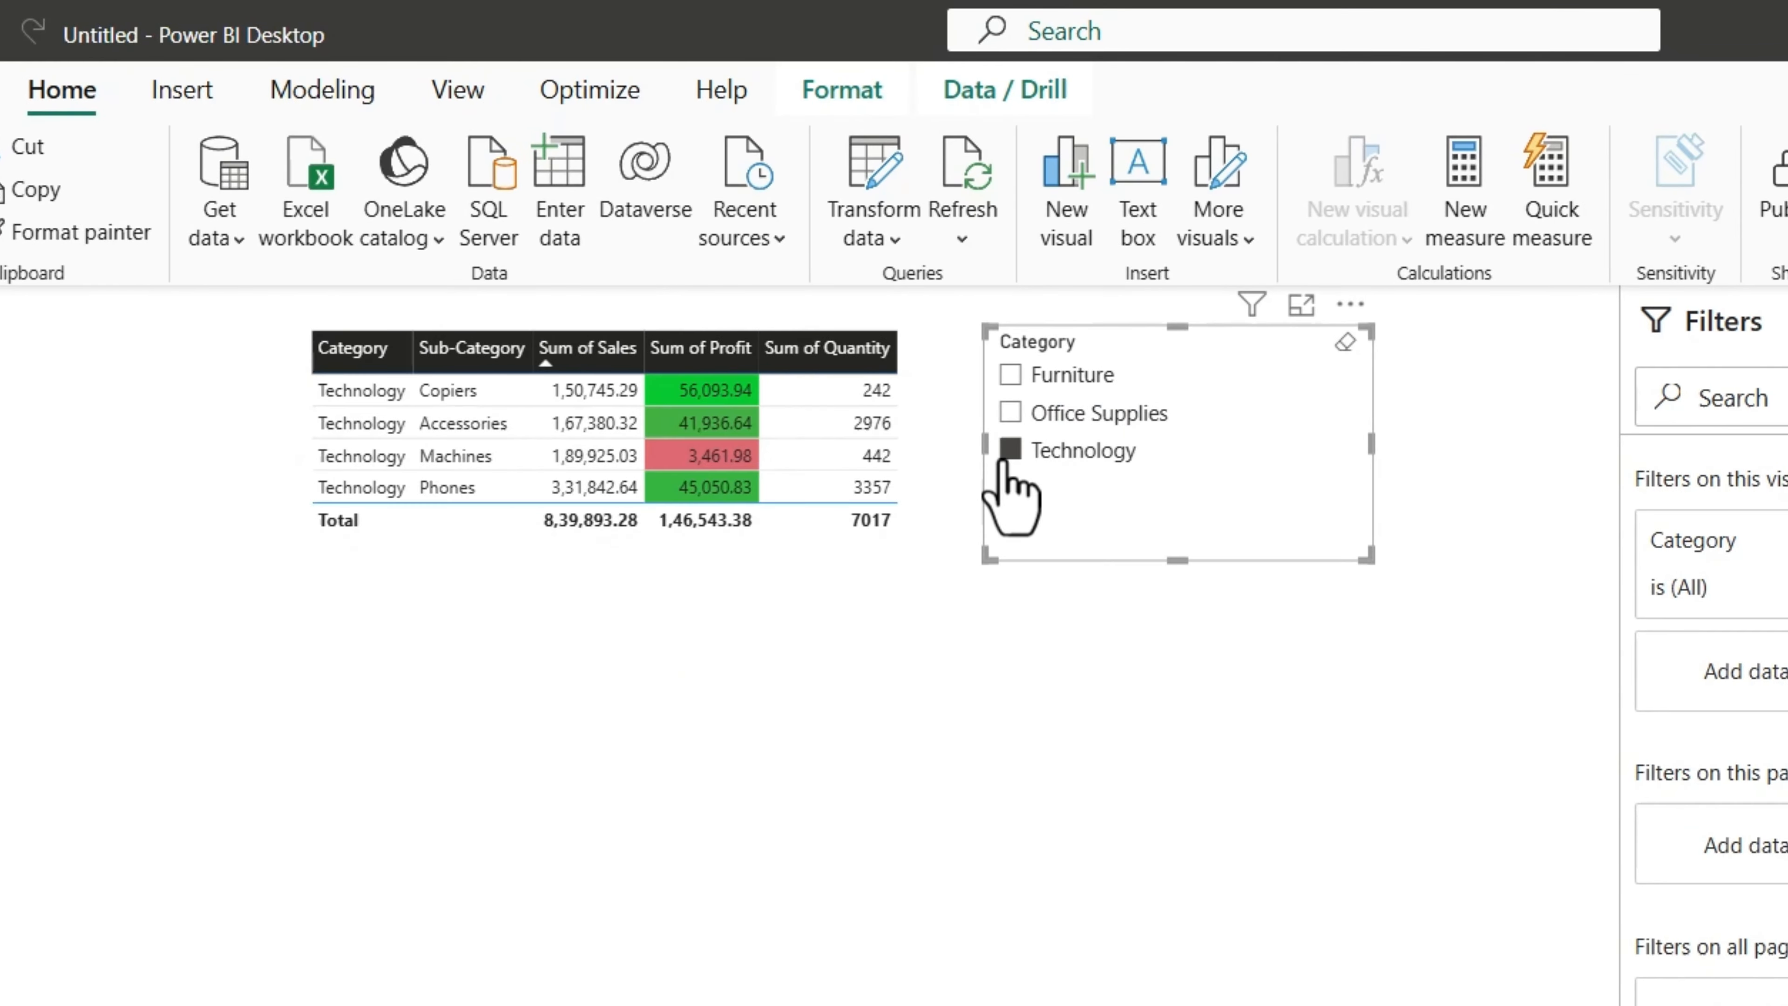
pyautogui.click(1010, 375)
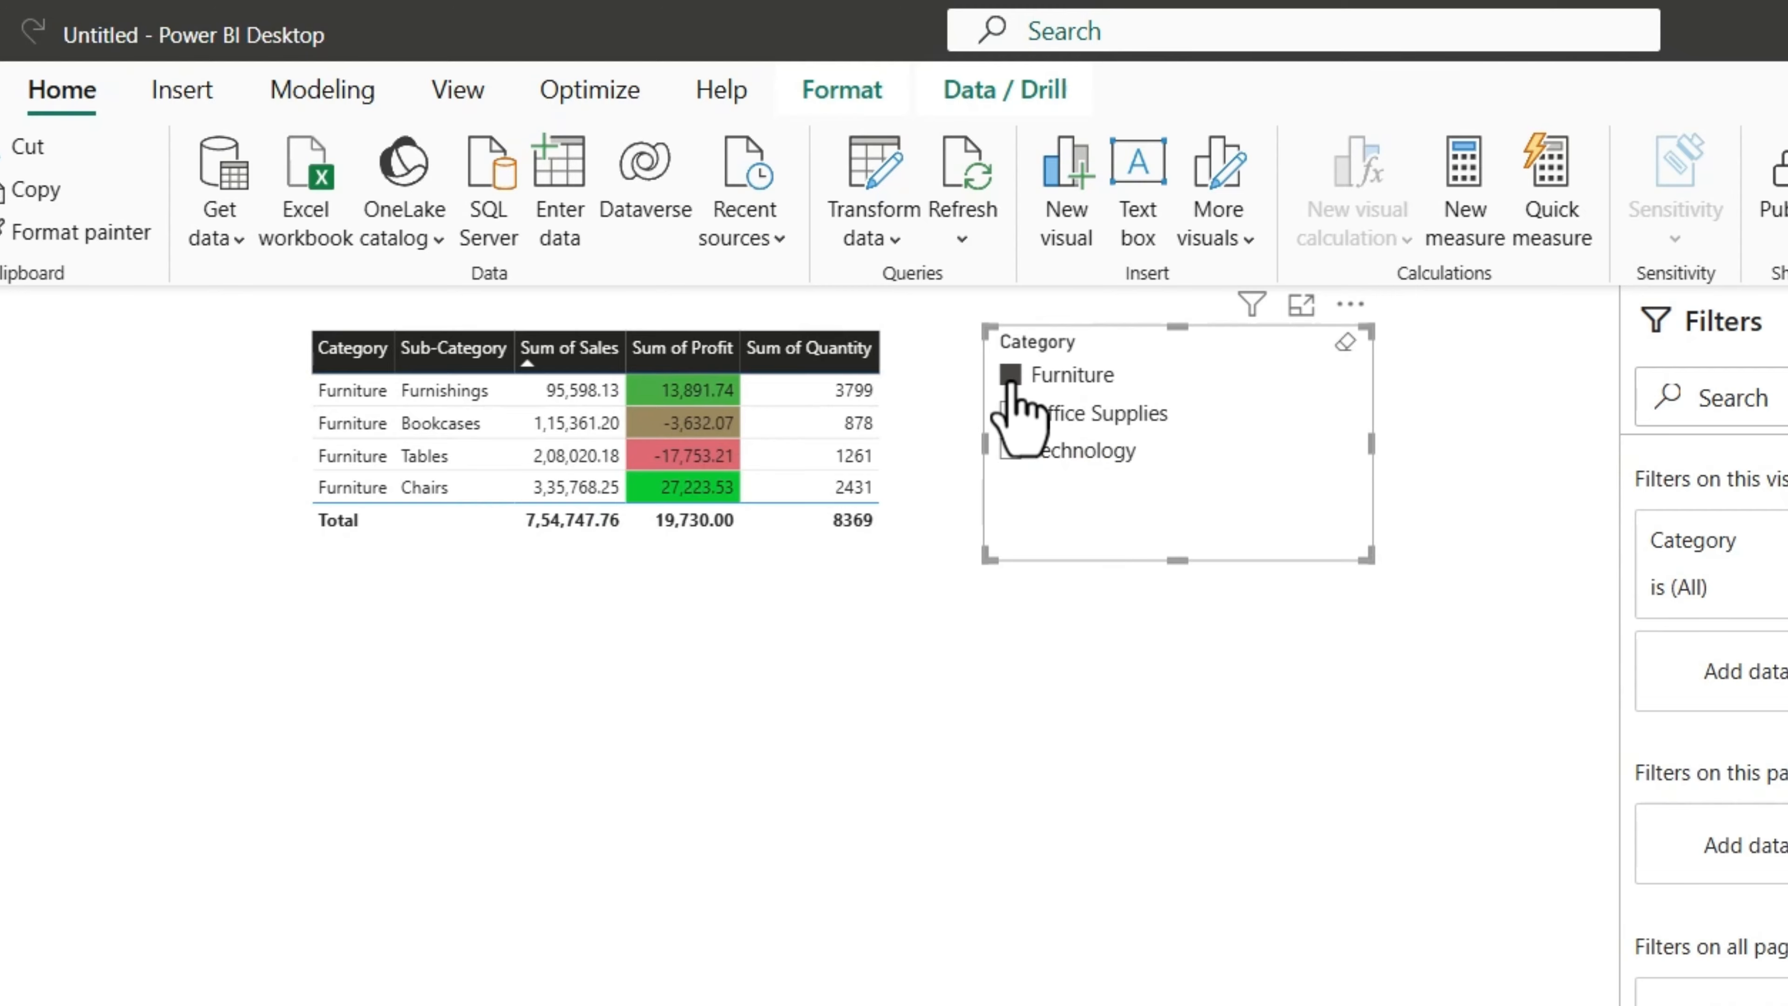
pyautogui.click(1010, 375)
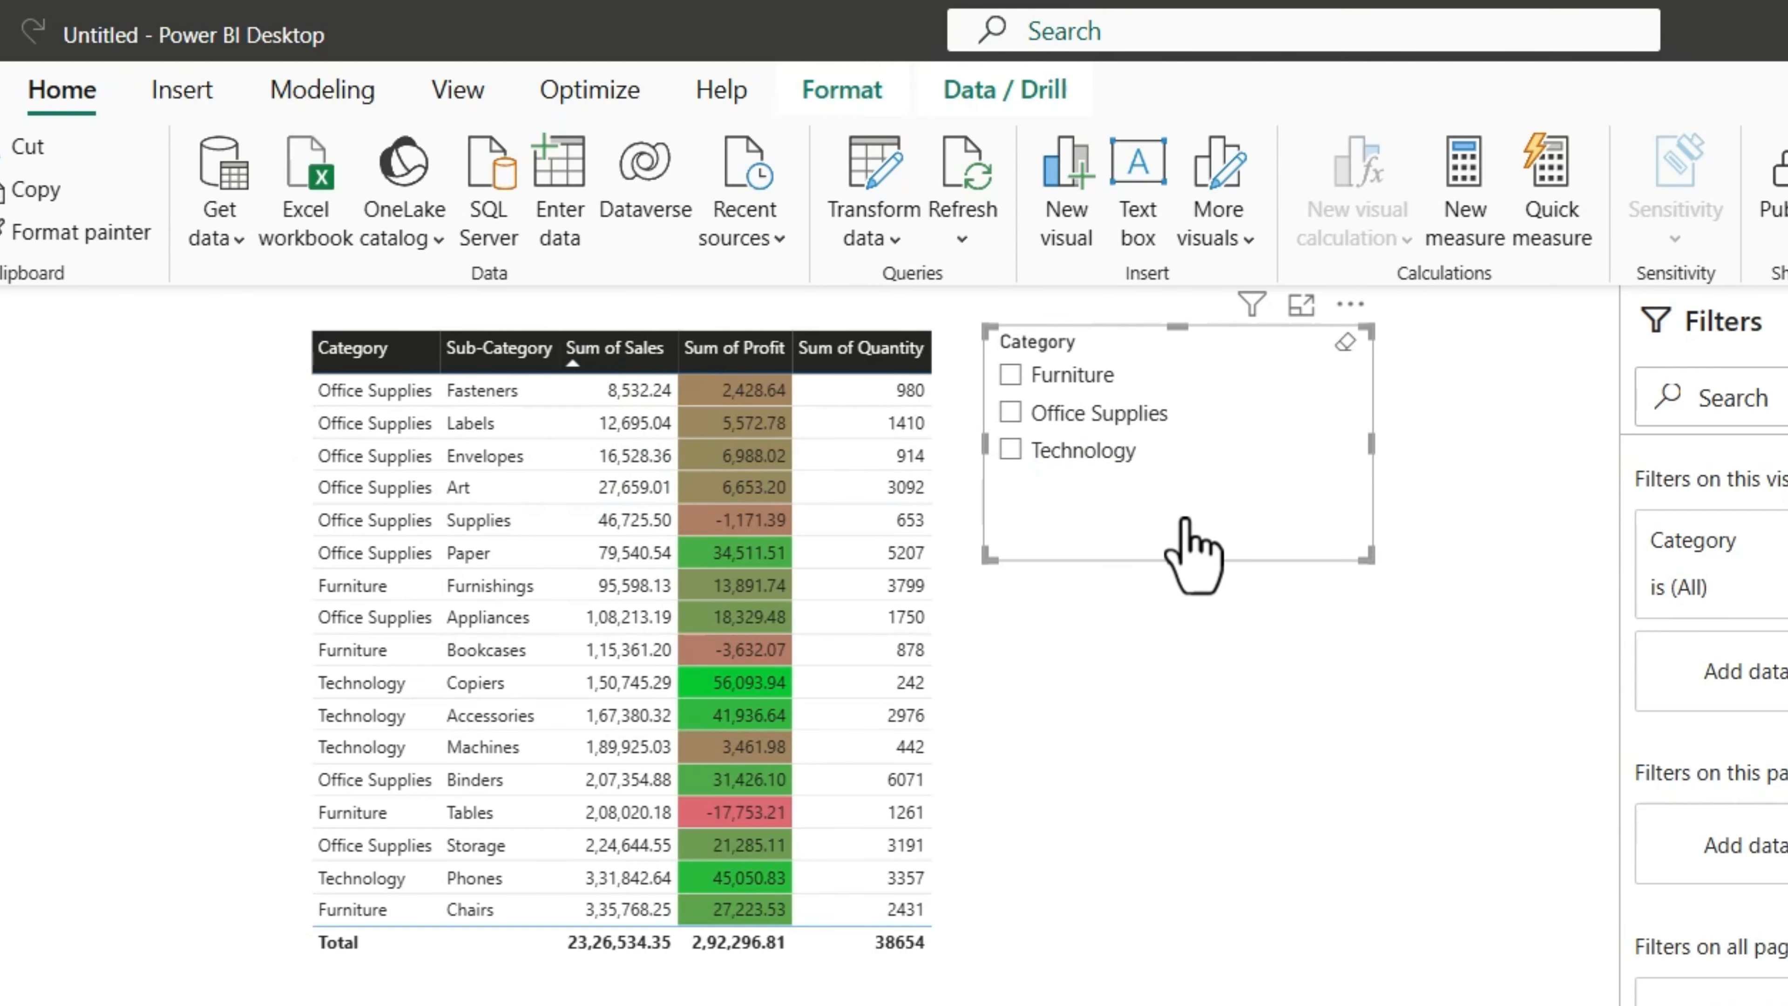